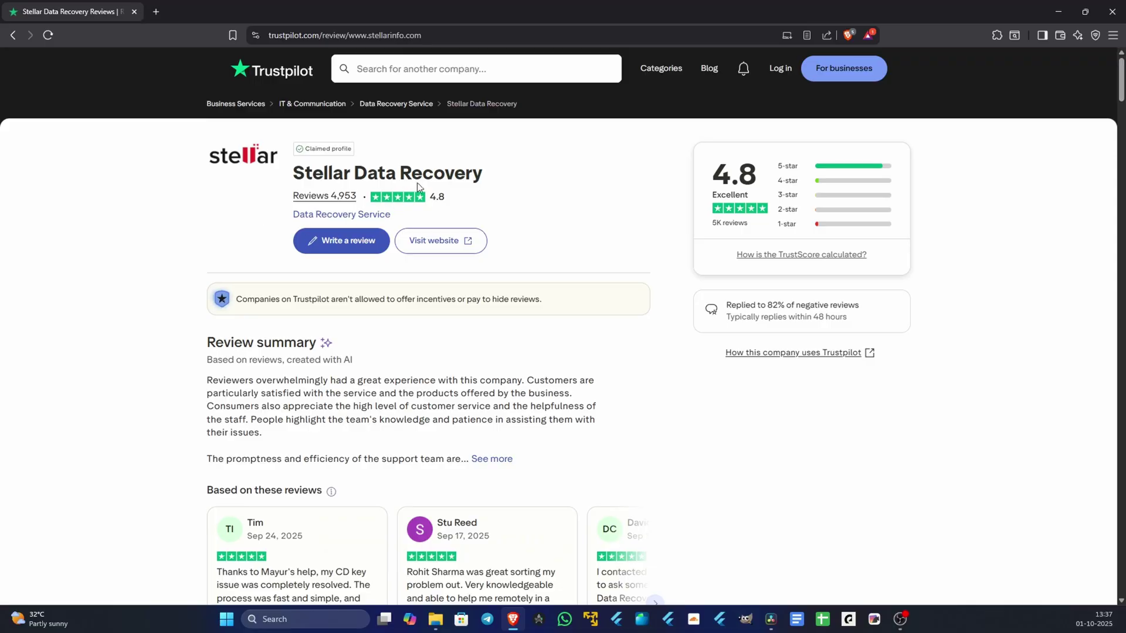
Step: Highlight the Stellar Data Recovery company name, clear it, then highlight the Fortune 500 trust line
drag(494, 180, 265, 178)
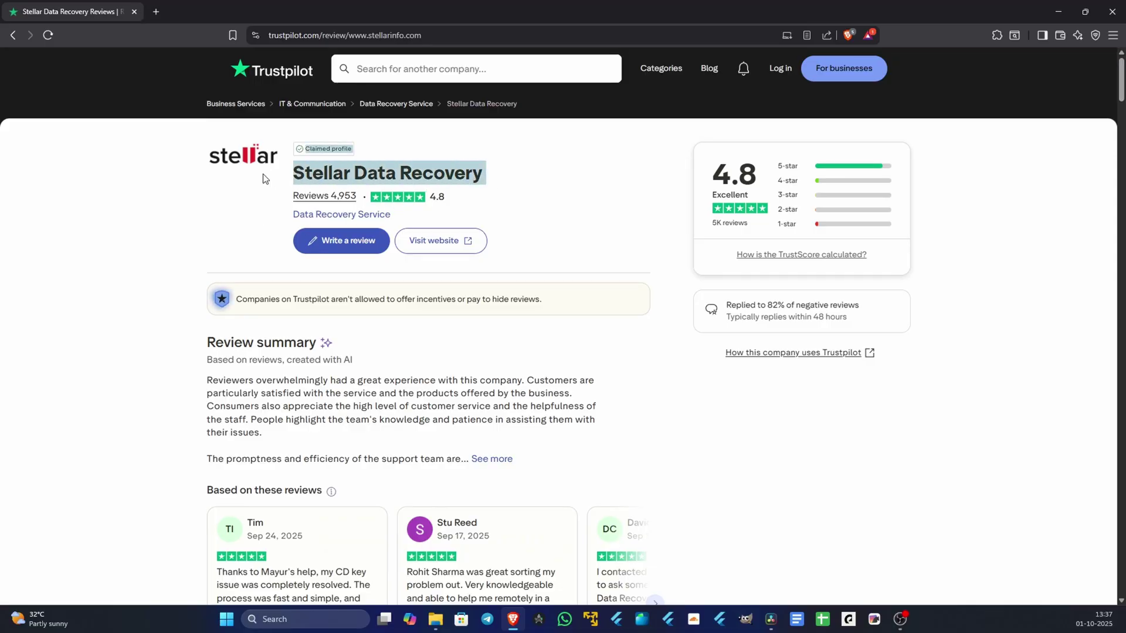
click(369, 174)
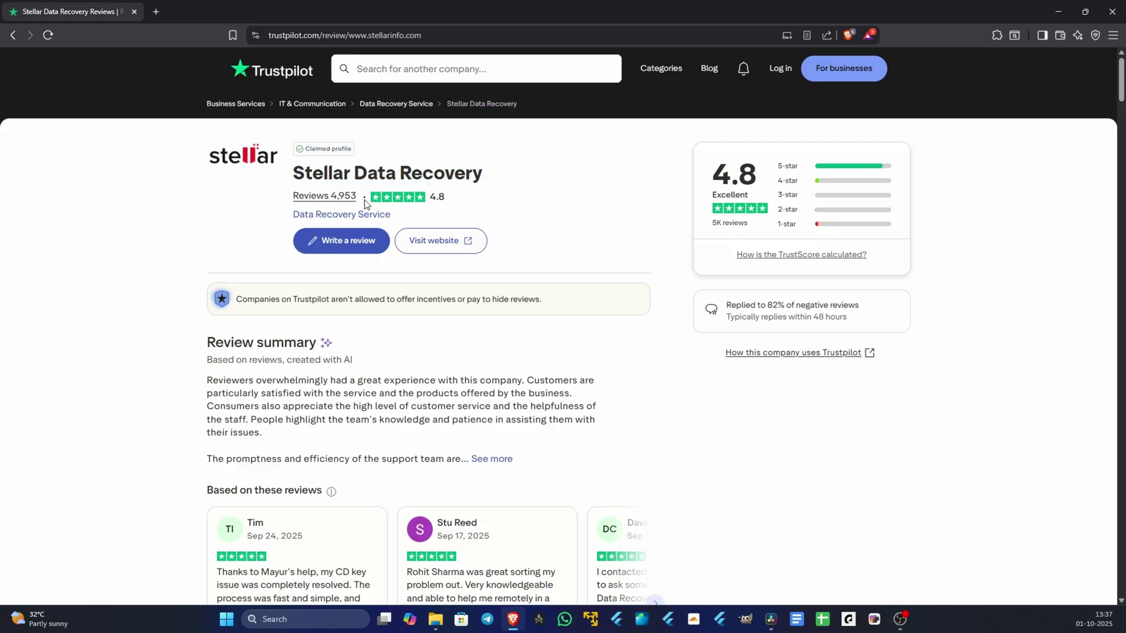
drag(388, 339, 733, 343)
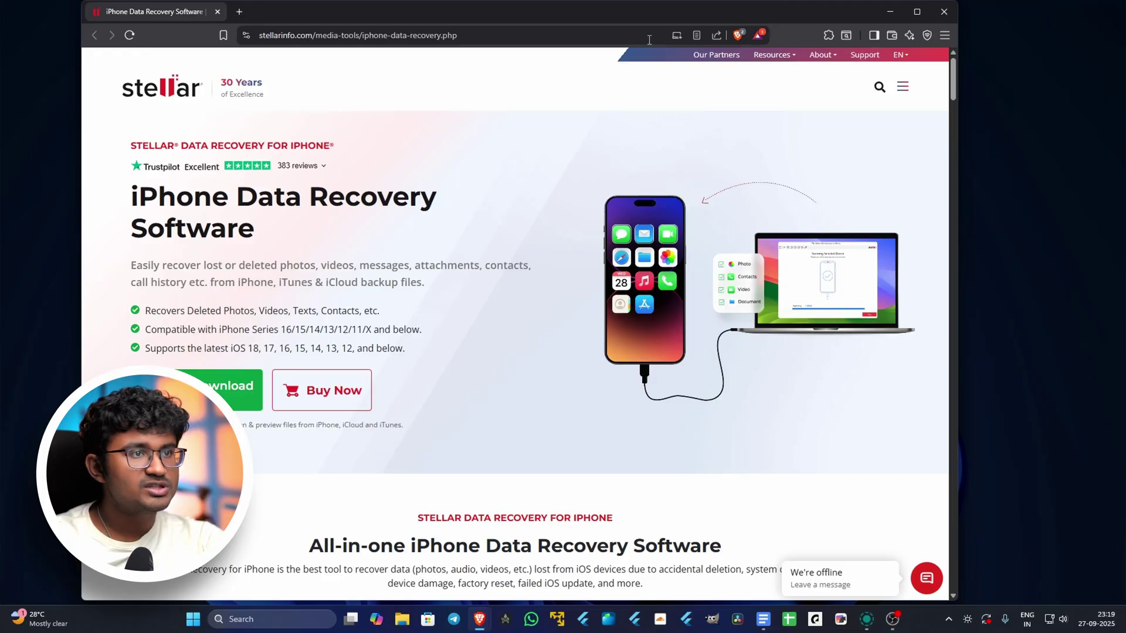
Step: Maximize the browser and start the free Windows installer download
drag(649, 7, 821, 84)
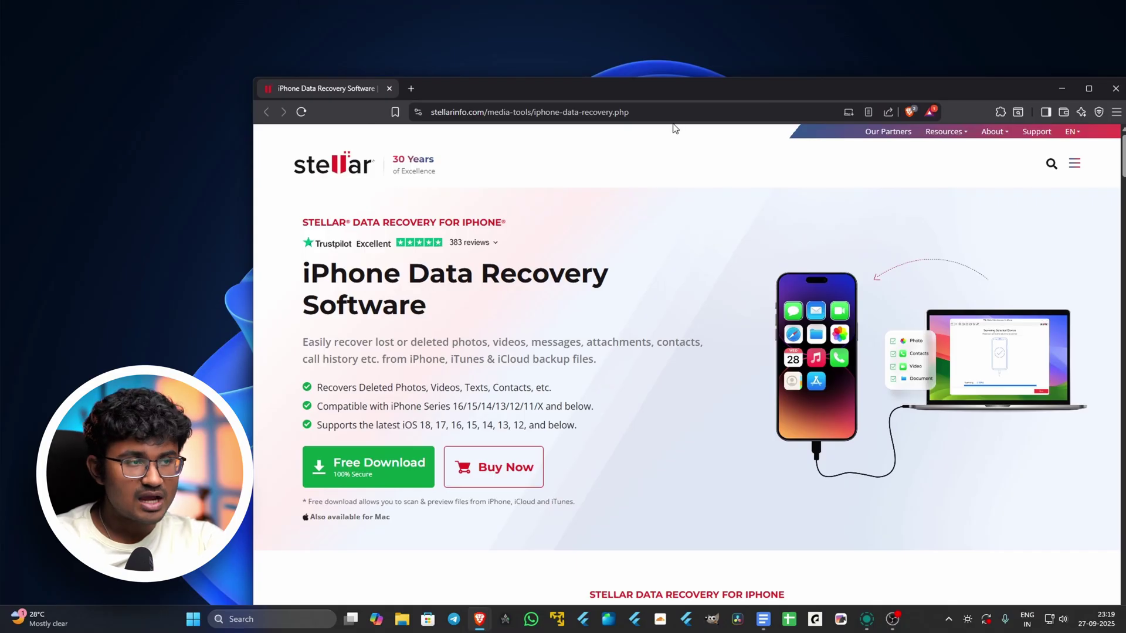
double_click(664, 84)
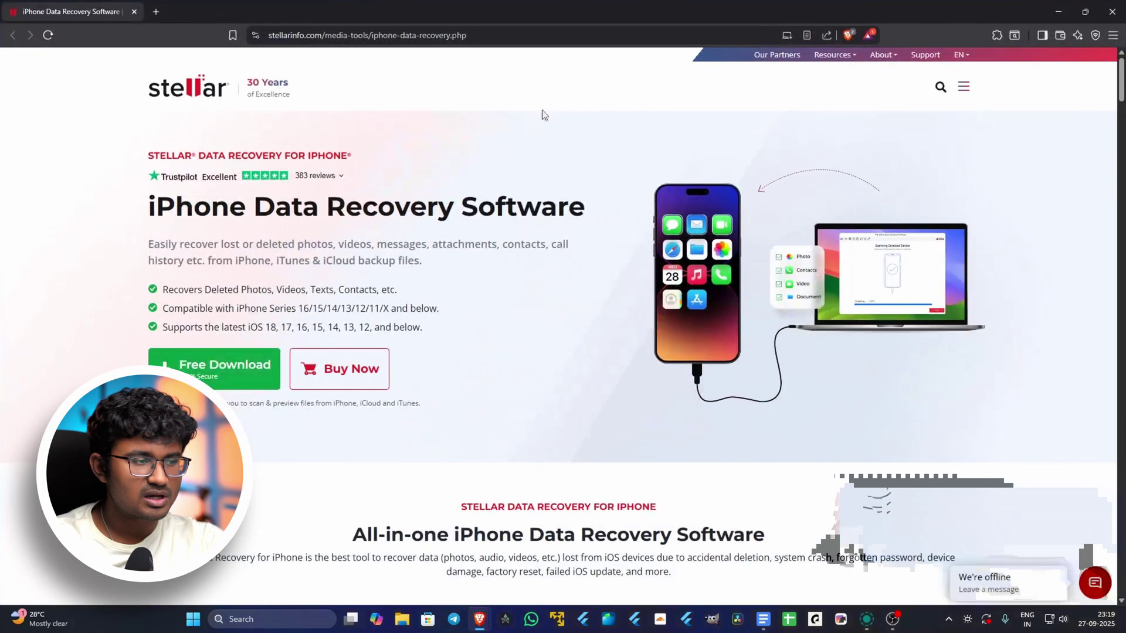
click(252, 363)
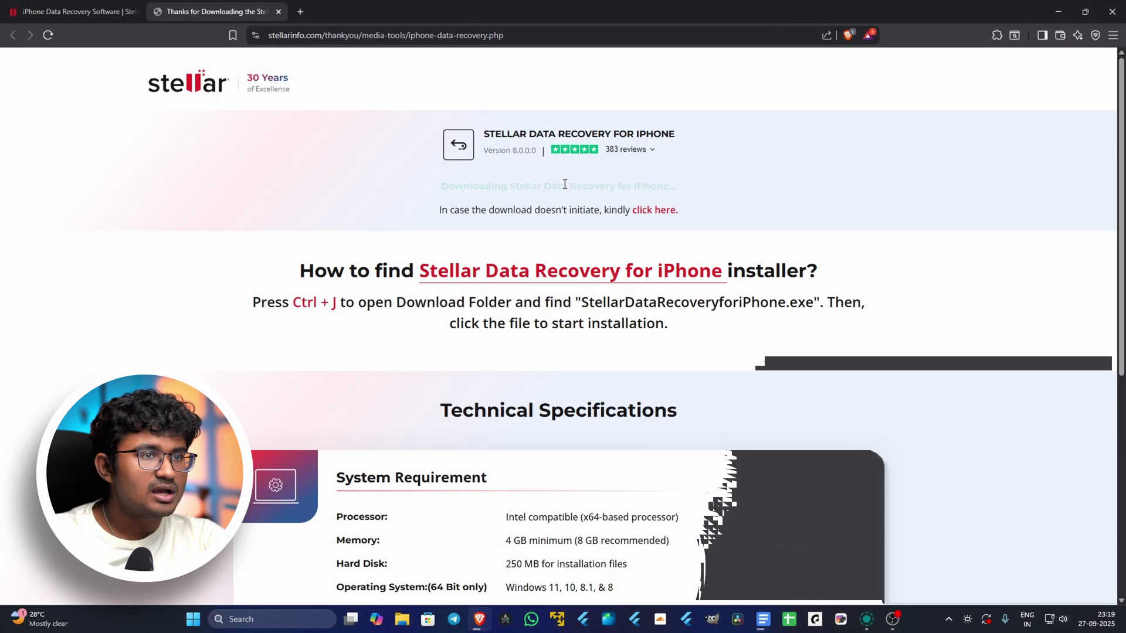
Step: Run StellarDataRecoveryforiPhone.exe from the browser's Downloads list
click(1112, 36)
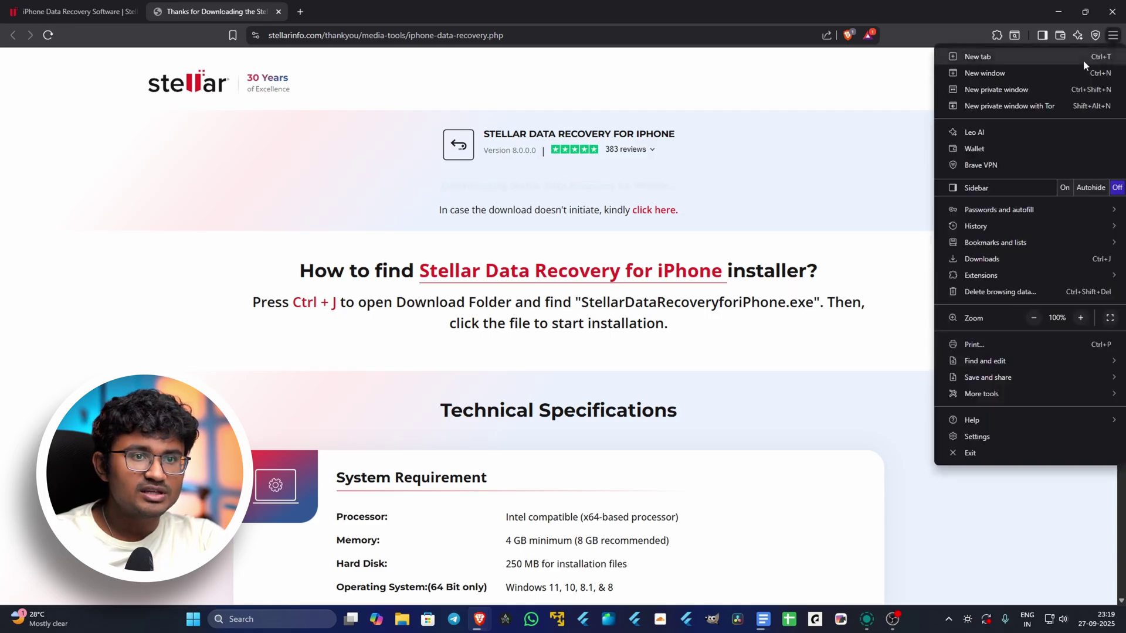
click(982, 258)
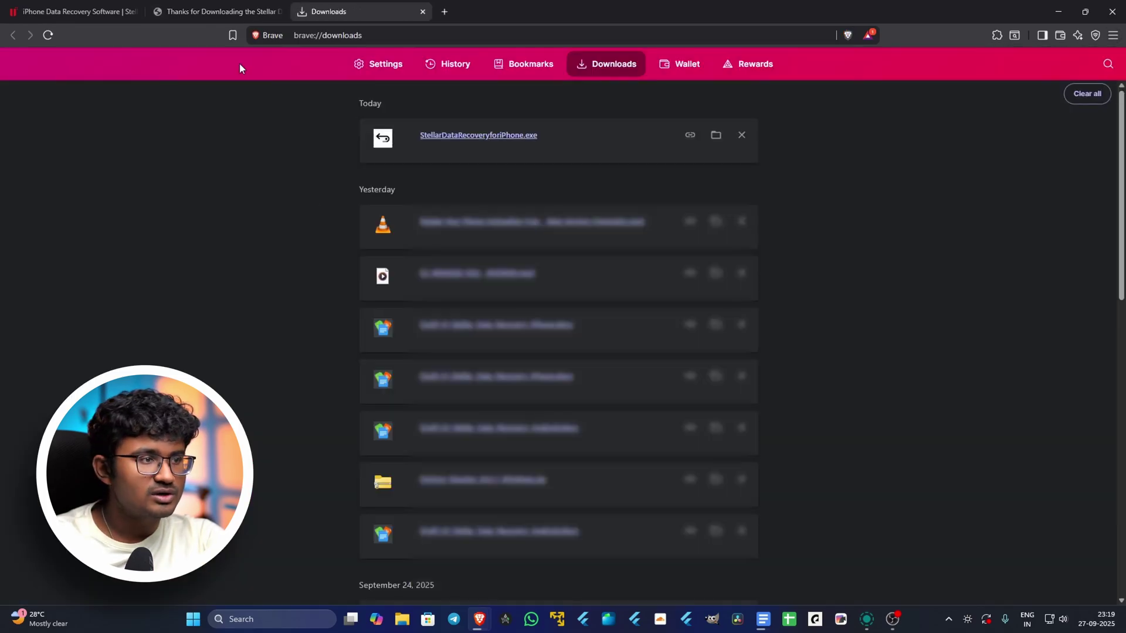
click(483, 137)
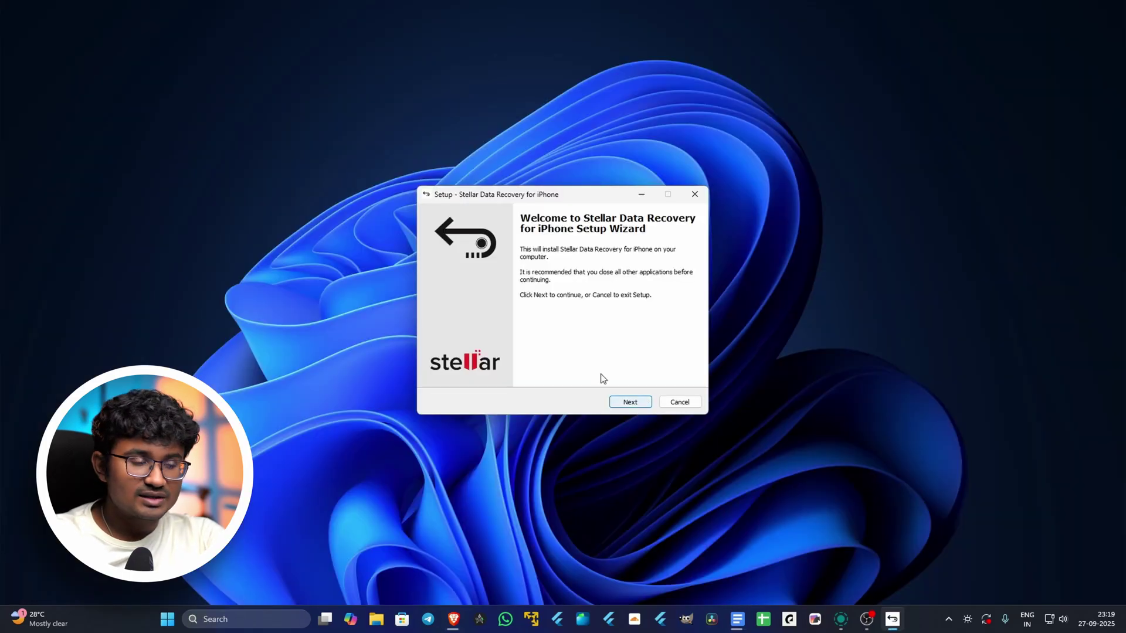
Step: Install the program, accepting the licence and keeping the default folders and desktop icon
click(629, 405)
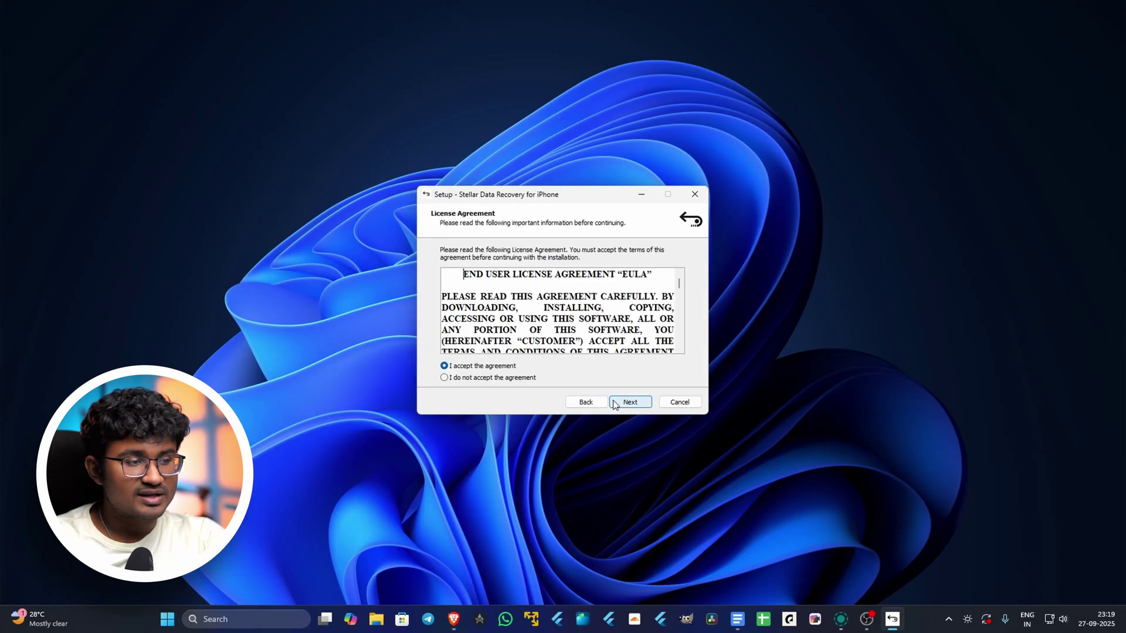
click(627, 403)
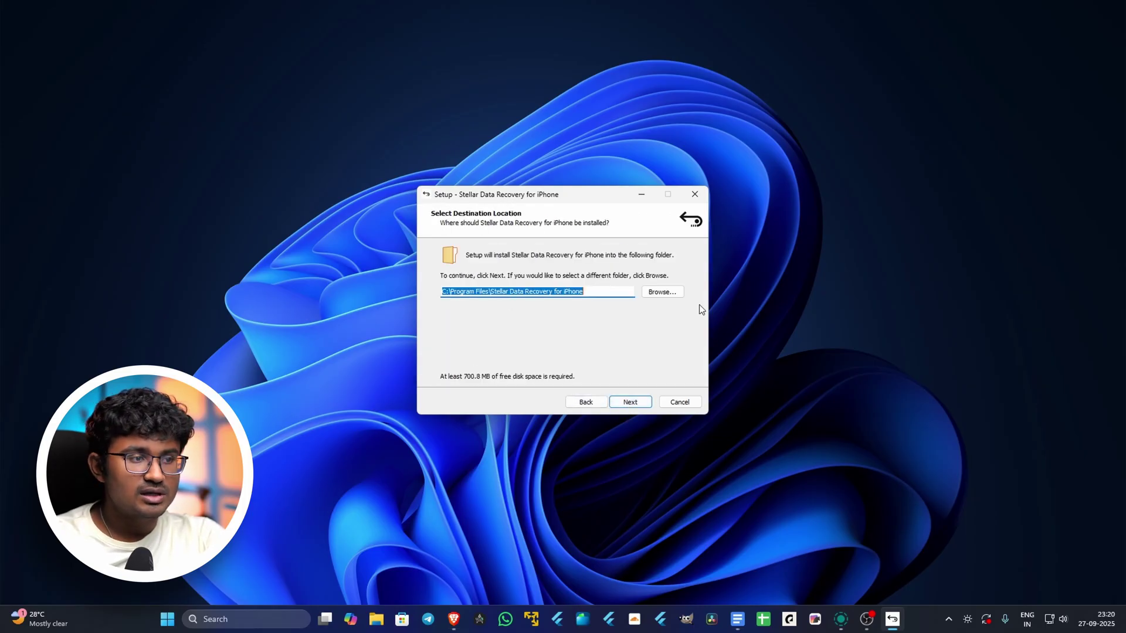
click(629, 403)
click(629, 405)
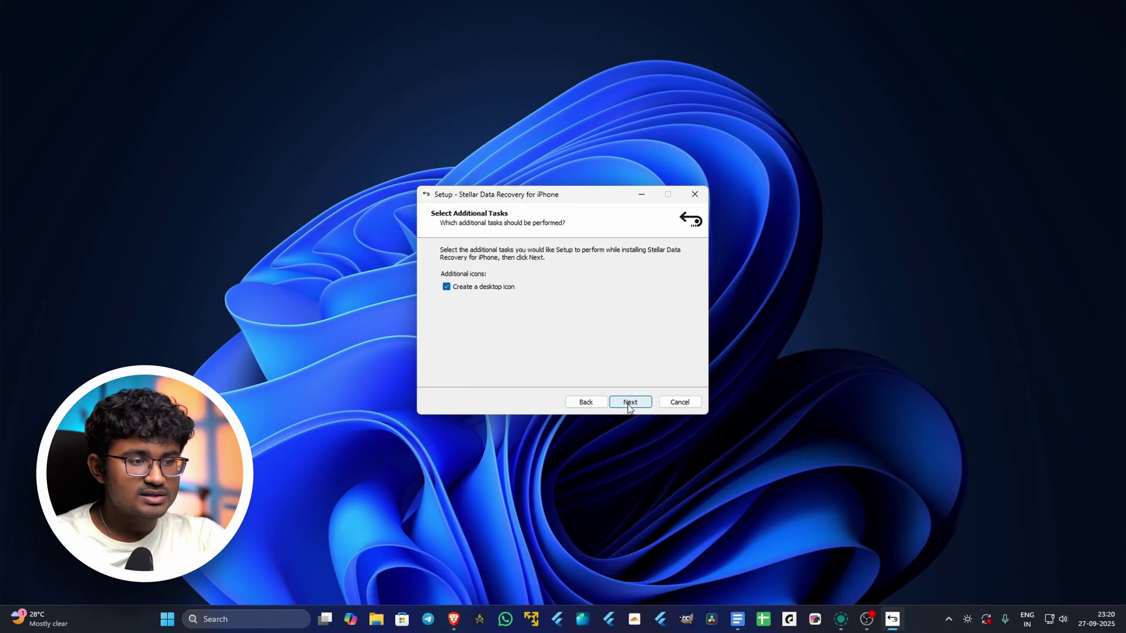
click(627, 404)
click(630, 402)
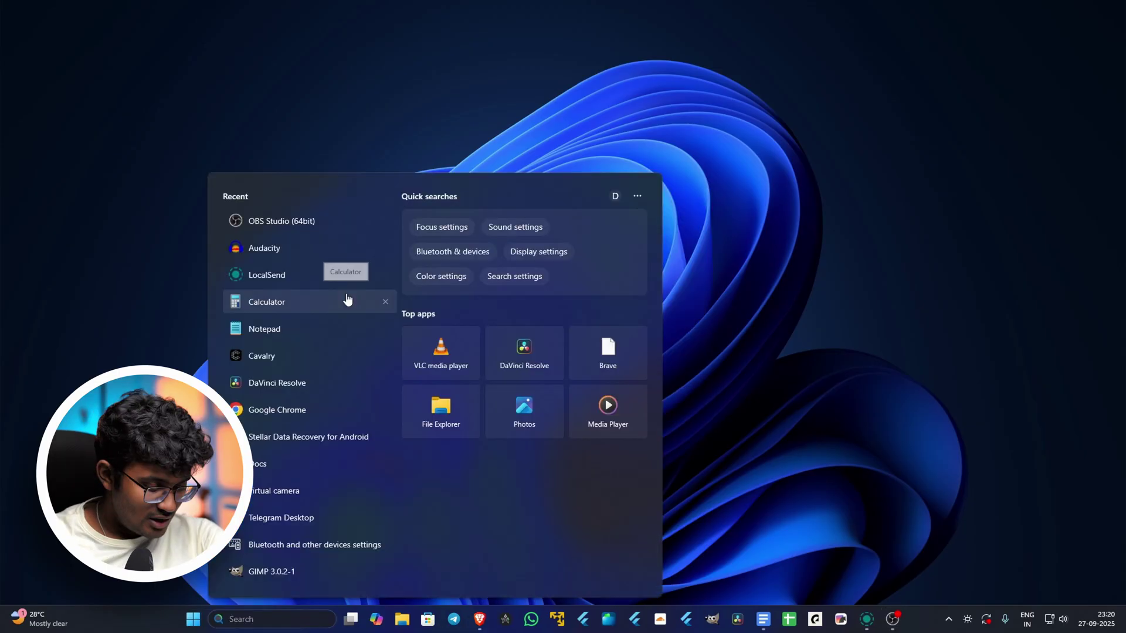
Step: Find StellarDataRecoveryforiPhone.exe through Start search and launch it
text(ip)
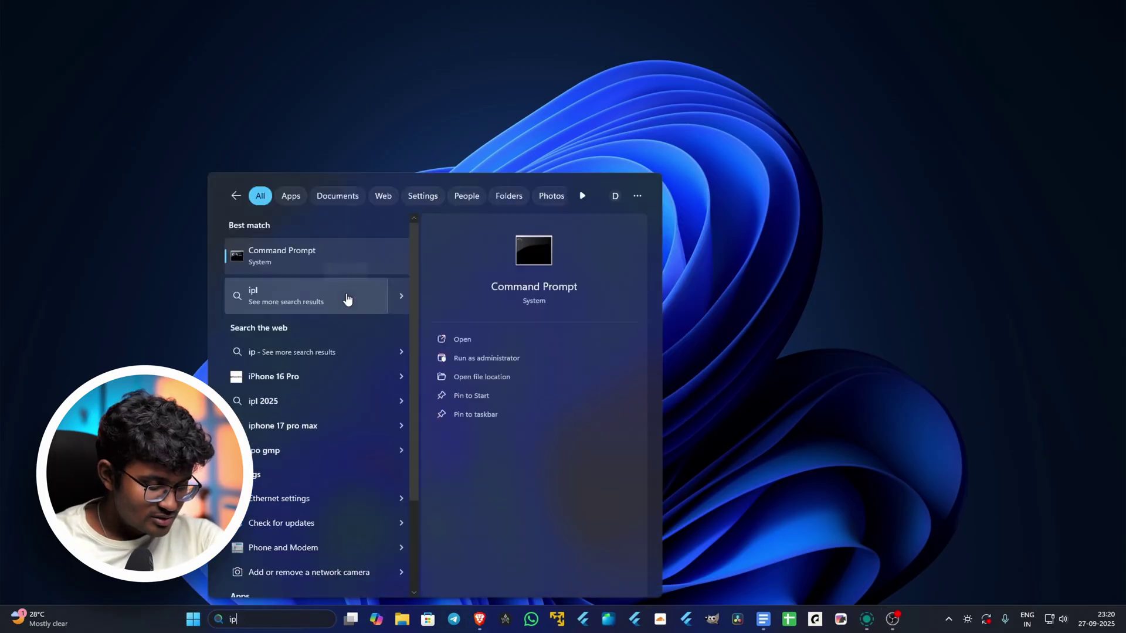
key(BackSpace)
text(n)
key(BackSpace)
key(BackSpace)
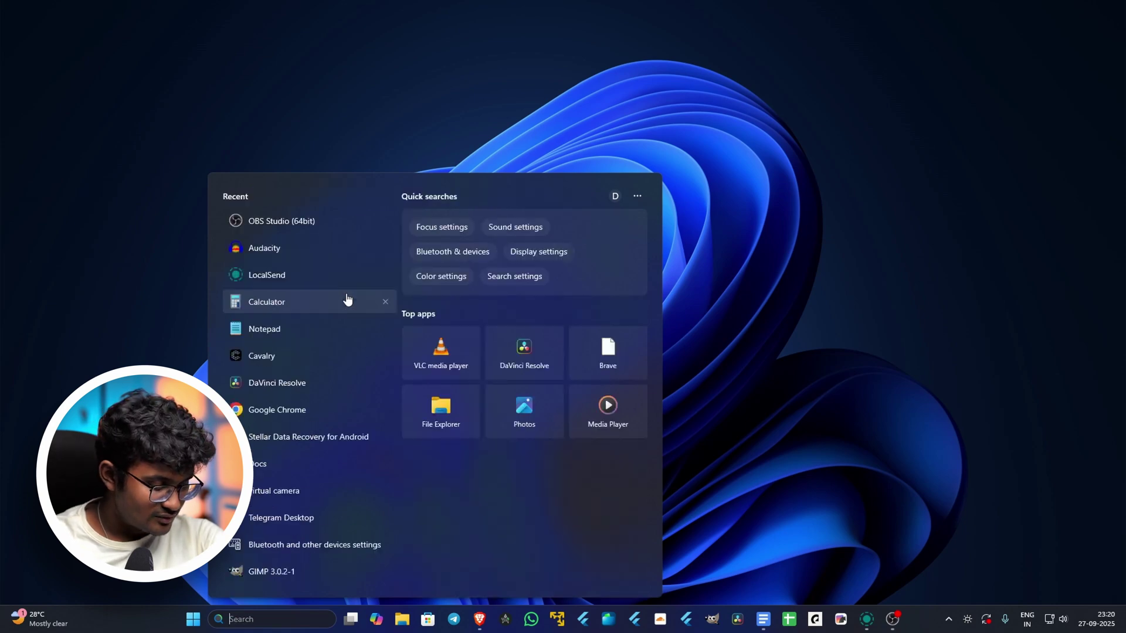
text(StellarDataRecoveryforiPhone.exe)
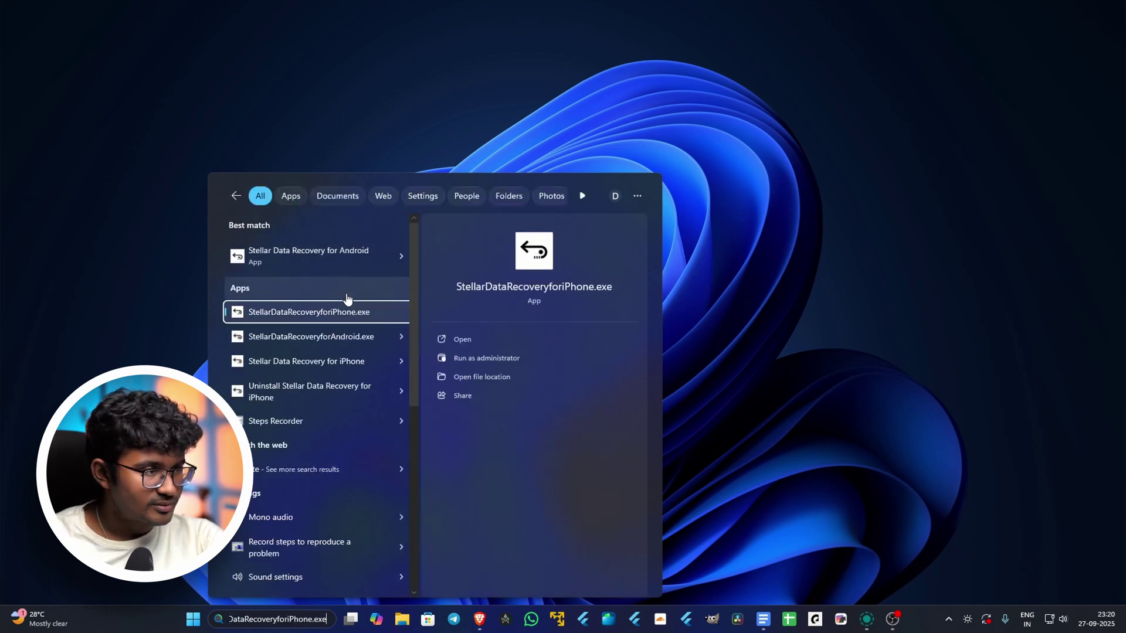
click(346, 312)
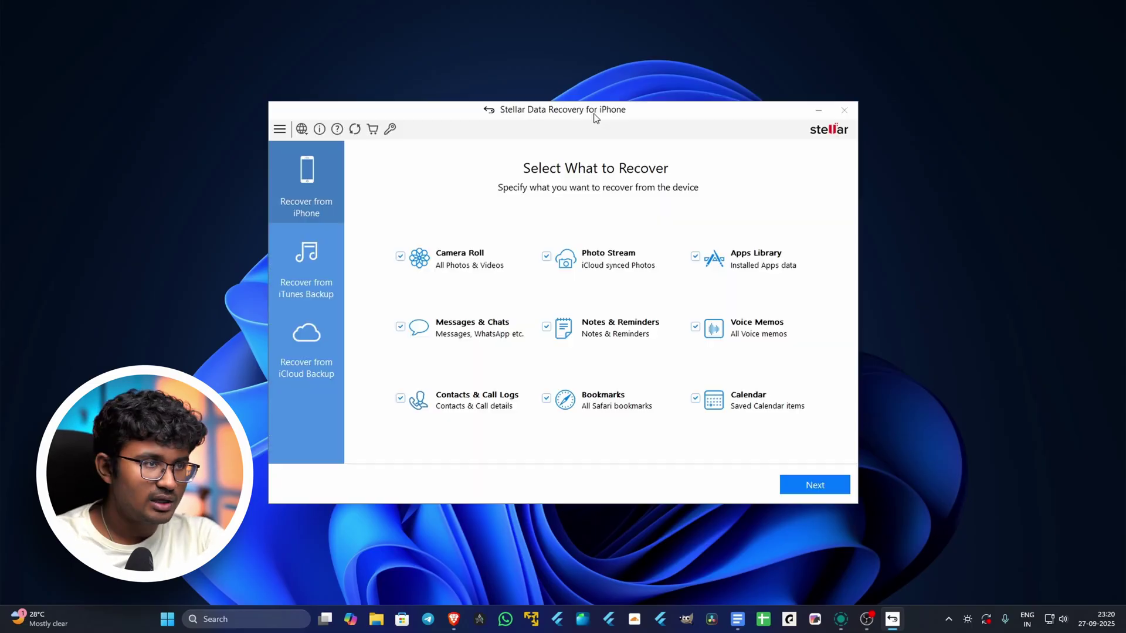
mouse_move(594, 120)
mouse_down()
mouse_move(583, 139)
mouse_move(553, 141)
mouse_move(581, 132)
mouse_up()
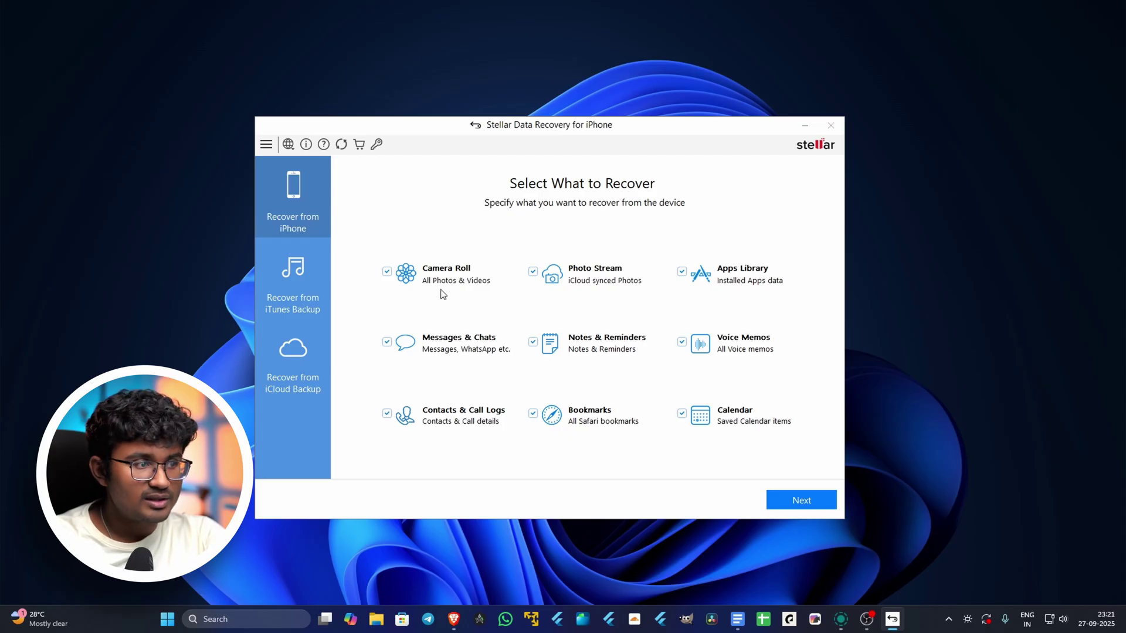
Step: Uncheck every recovery category except Camera Roll
click(532, 272)
click(682, 271)
click(386, 342)
click(533, 342)
click(681, 342)
click(681, 413)
click(560, 421)
click(432, 420)
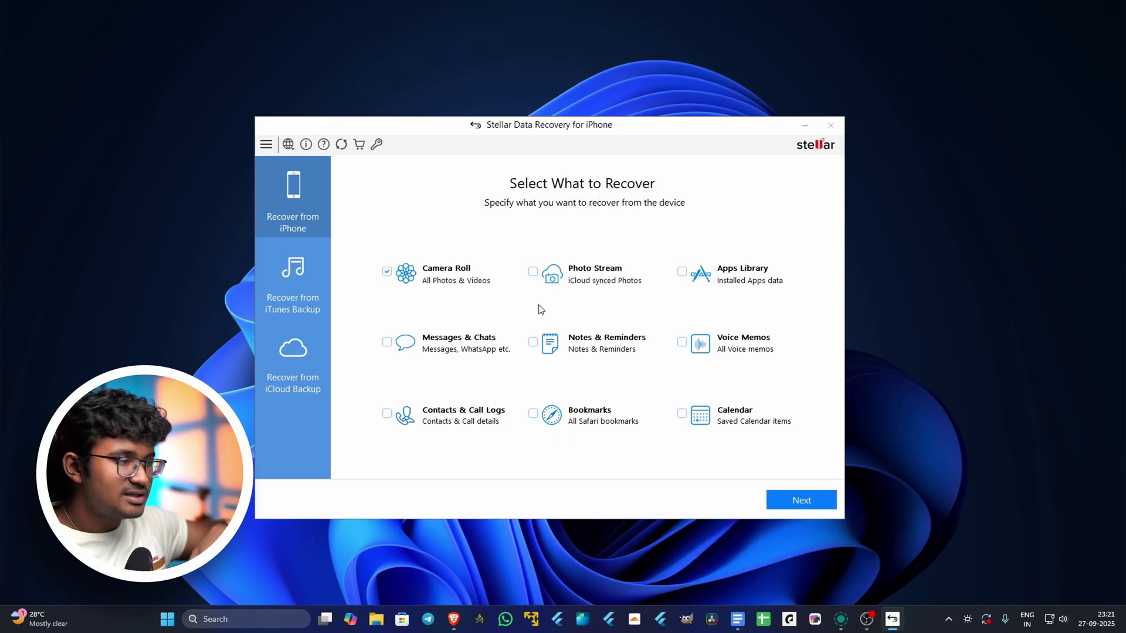
Step: Select the connected iPhone 17 as the device, then close the program with Alt+F4
click(787, 501)
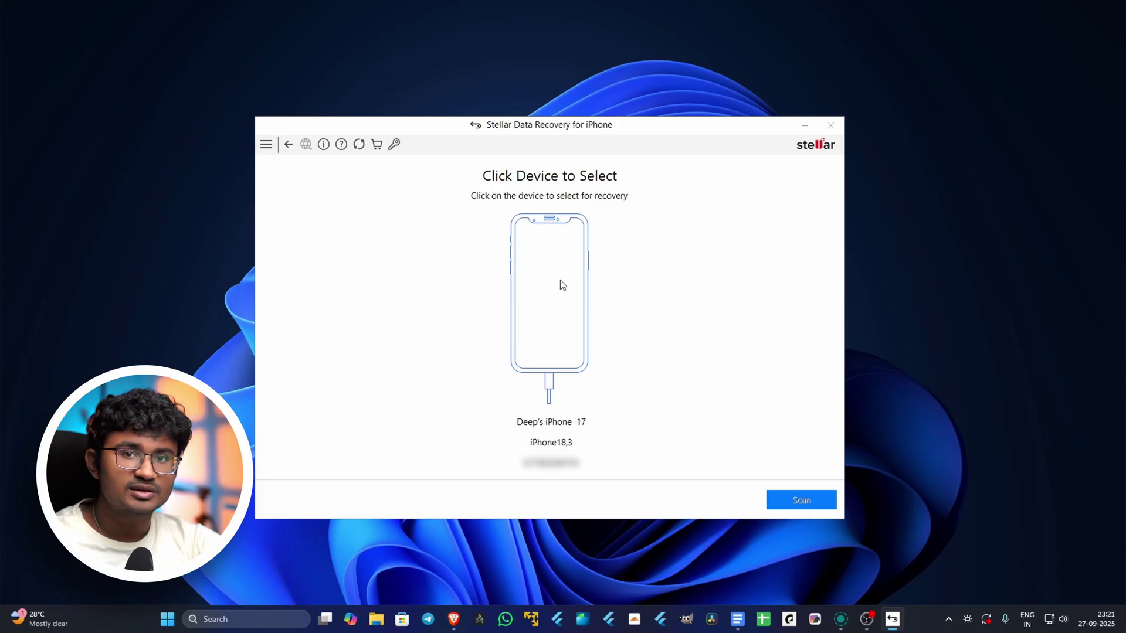
click(552, 292)
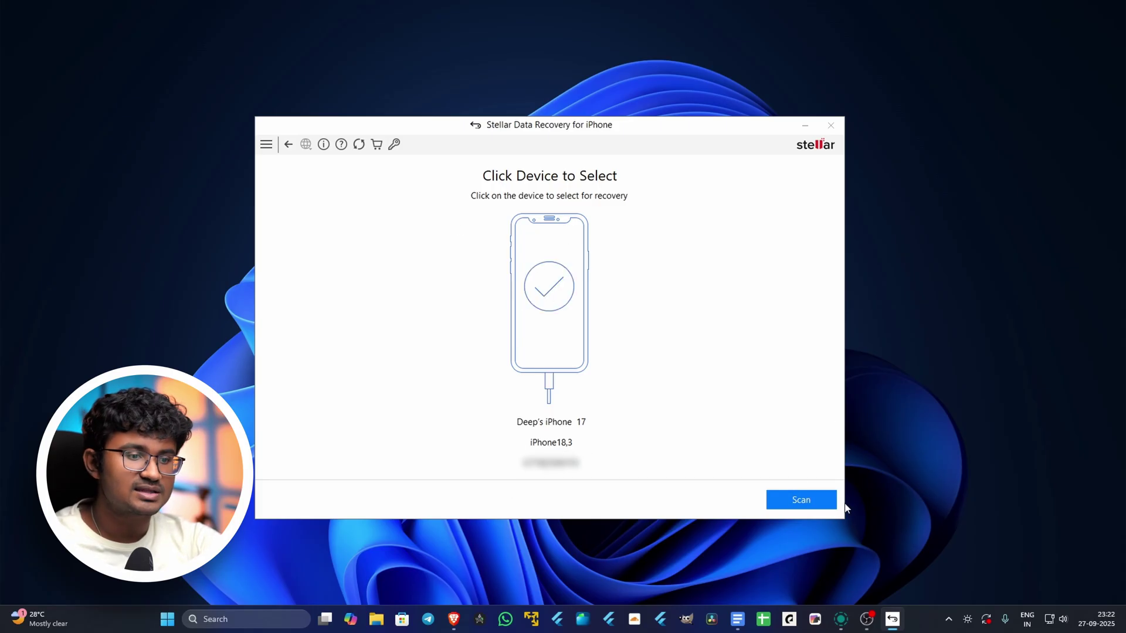
key(alt+F4)
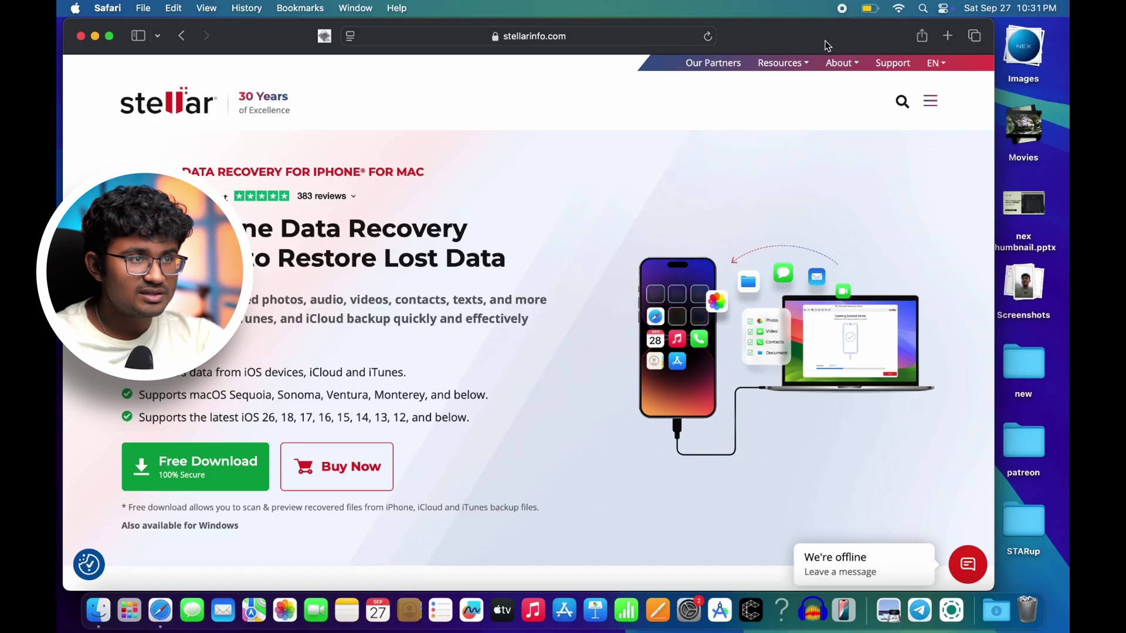
Step: Download StellarDataRecoveryforiPhone.dmg for Mac, allowing stellarinfo.com downloads, and show the Downloads stack
drag(827, 45, 865, 46)
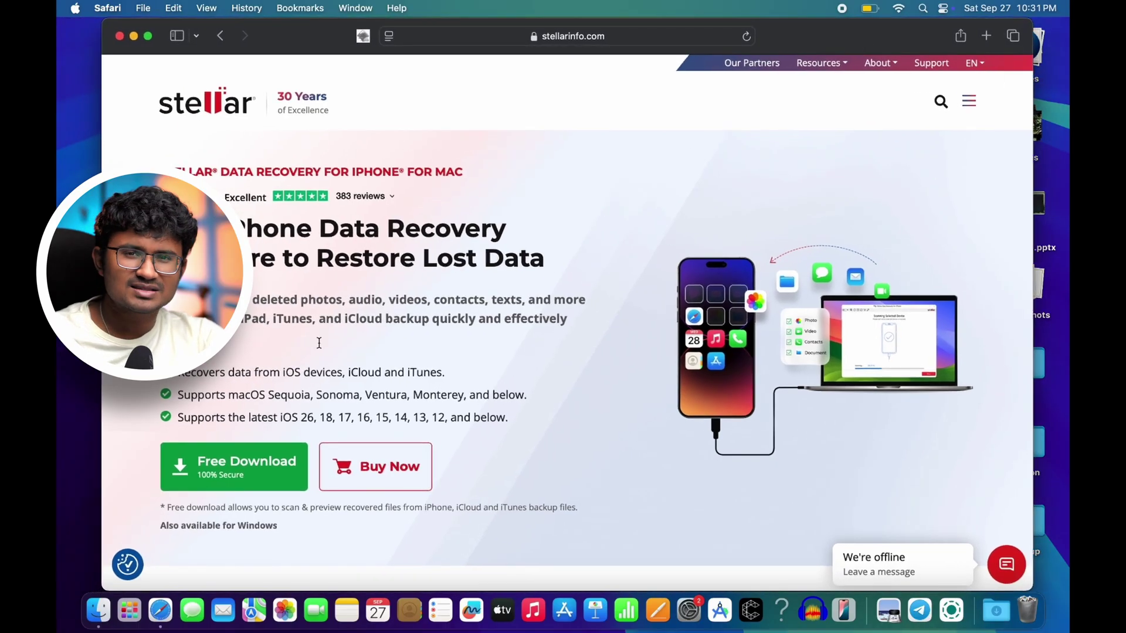
click(246, 461)
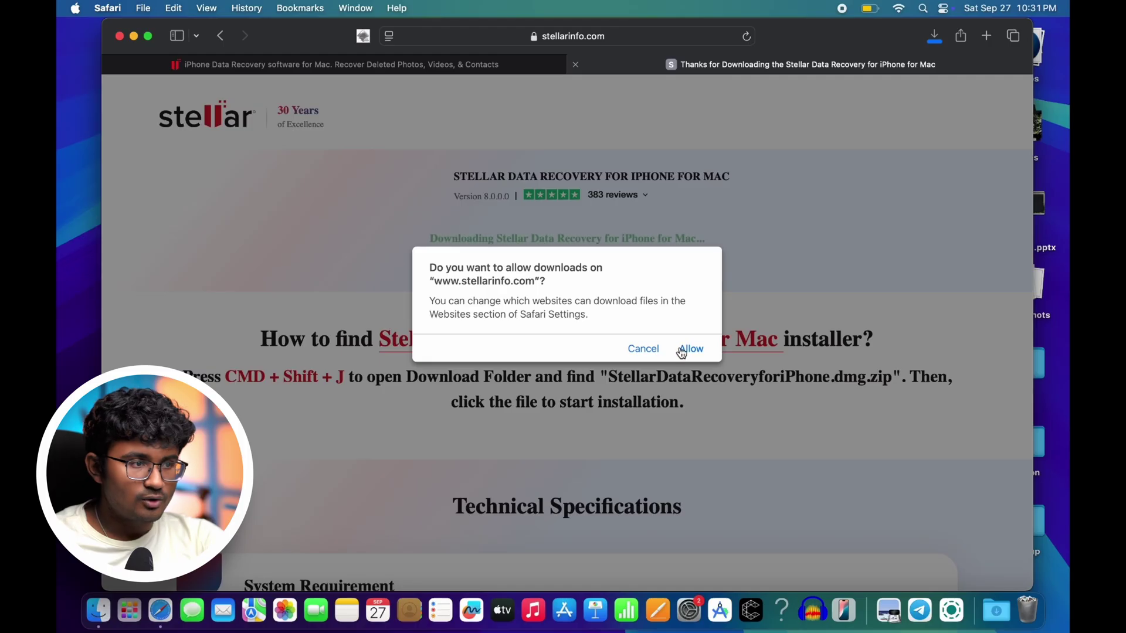
click(684, 347)
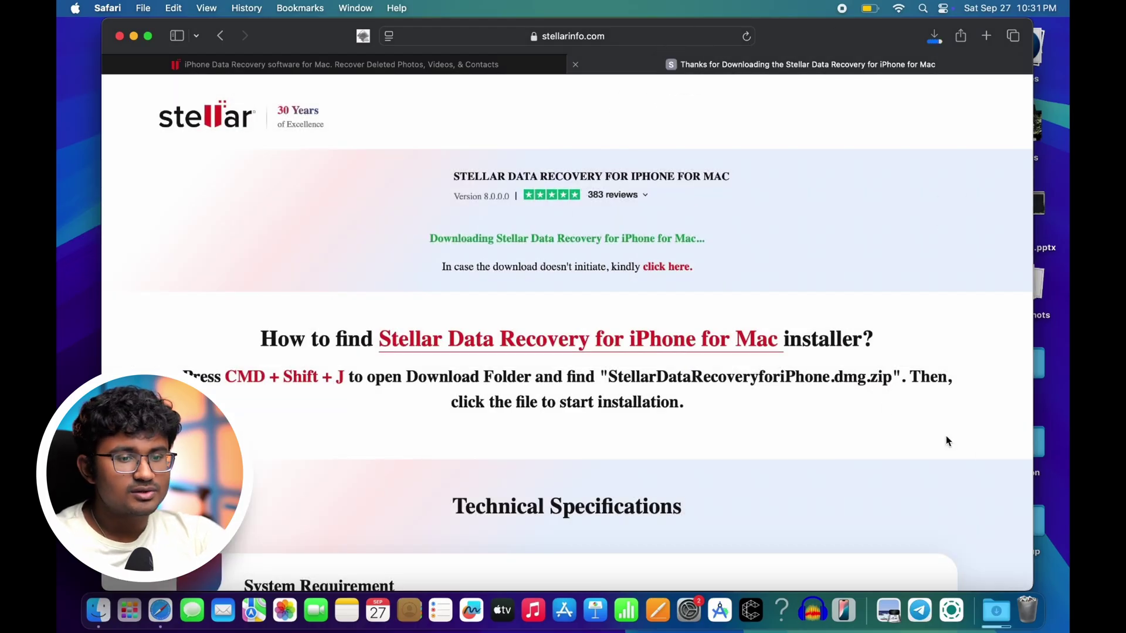
click(995, 610)
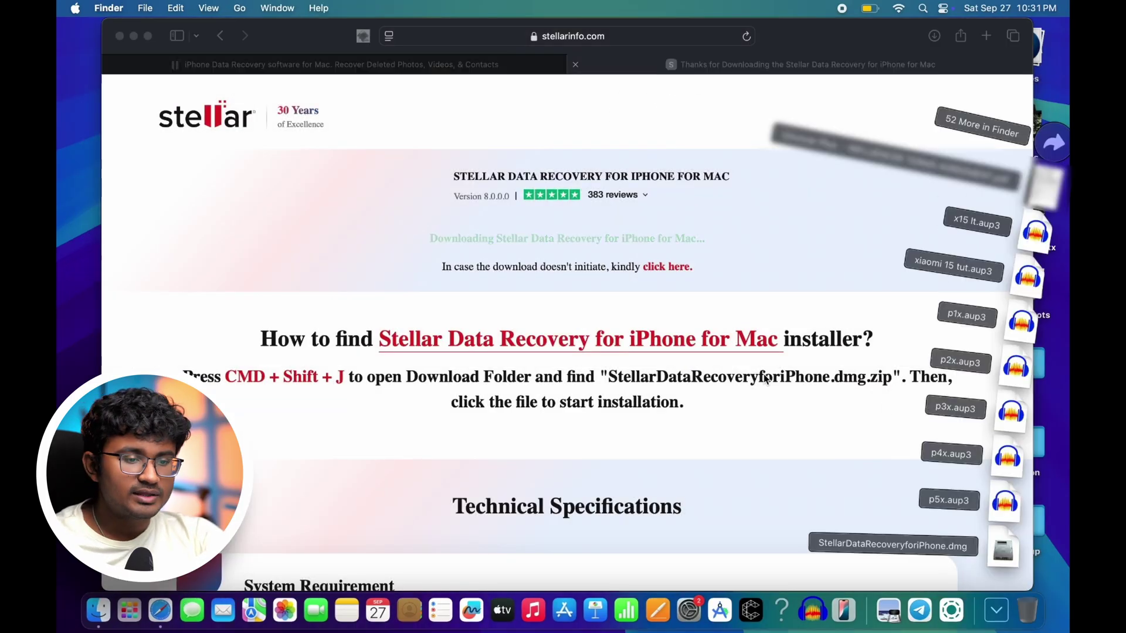
Step: Copy the app from the .dmg into Applications and open it, approving security and entering the admin password
click(1011, 562)
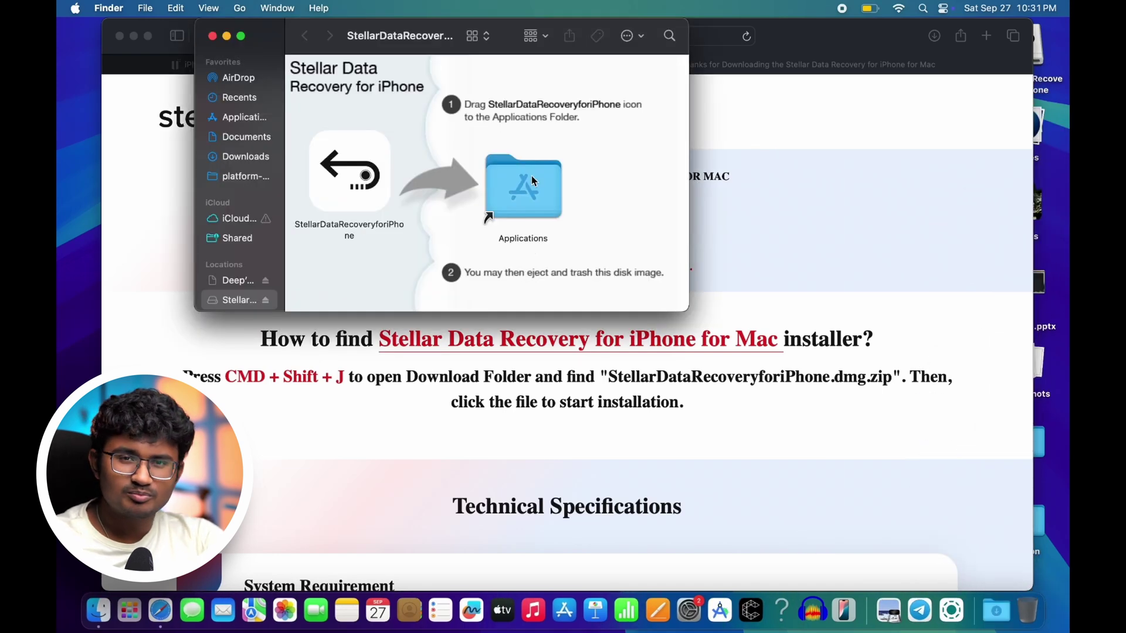
drag(332, 191, 554, 185)
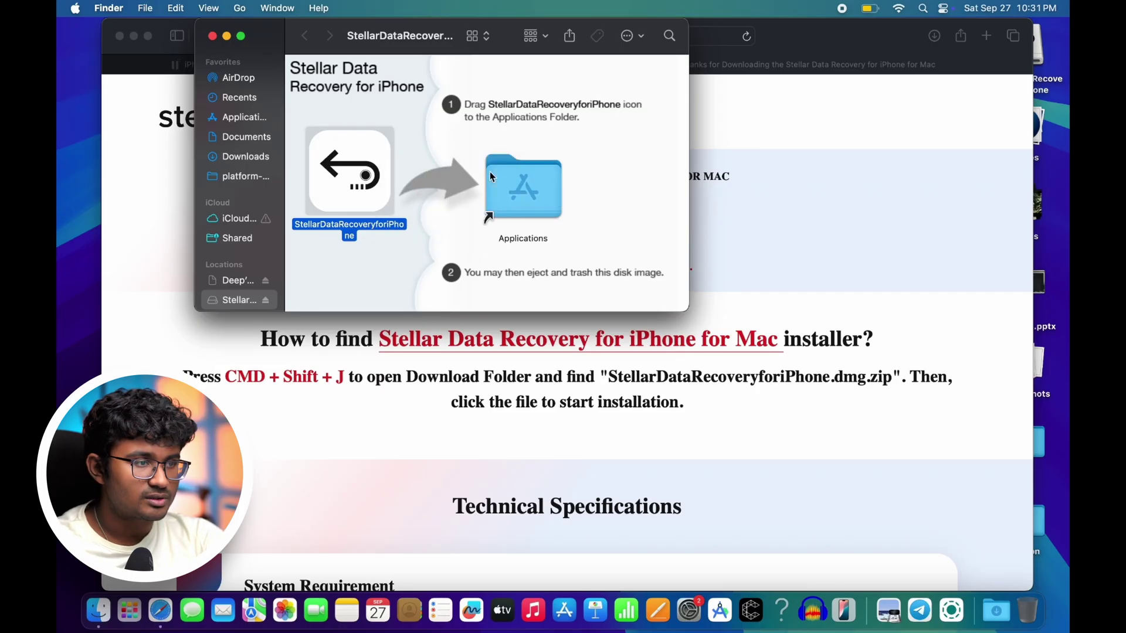
click(241, 118)
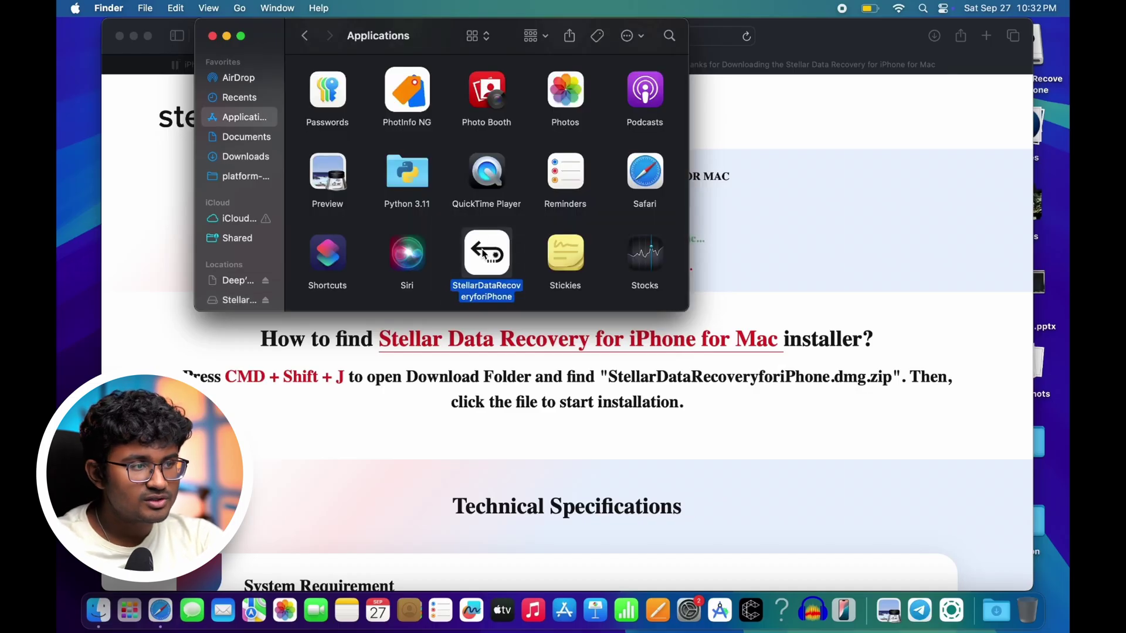
key(super+o)
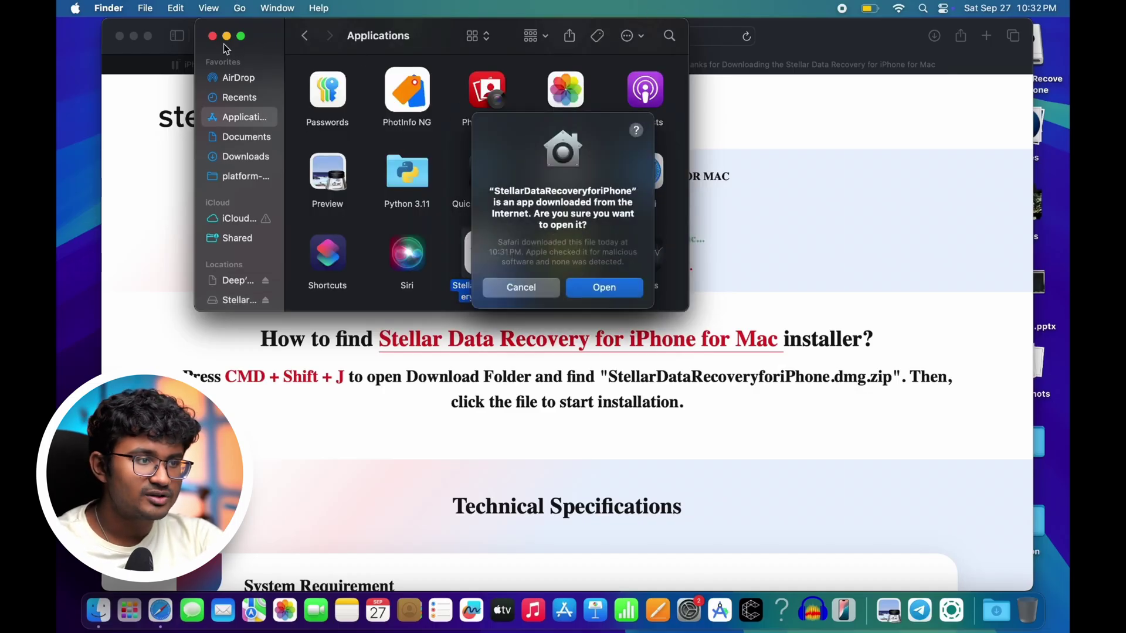
click(604, 288)
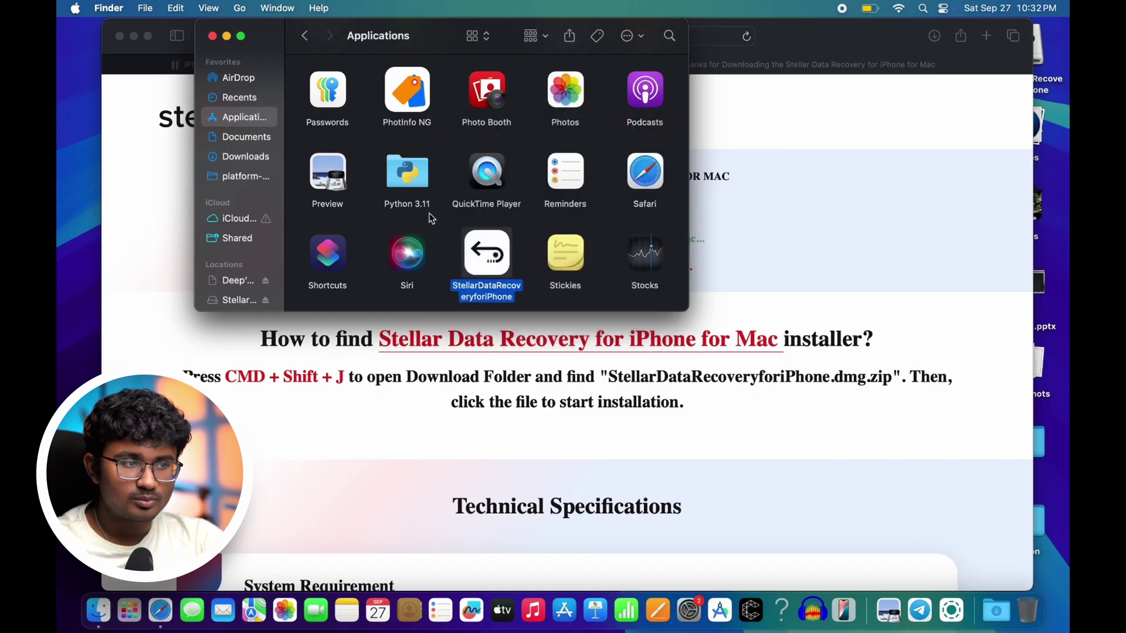
text(****)
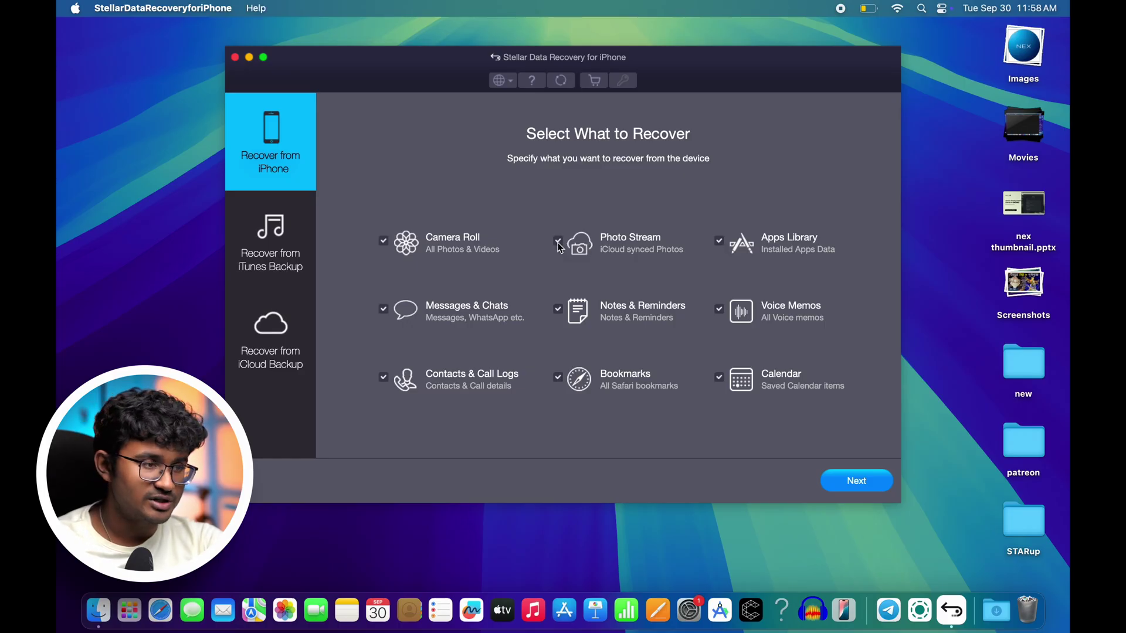
Step: Exclude Apps Library, Voice Memos and Notes & Reminders from recovery
click(743, 246)
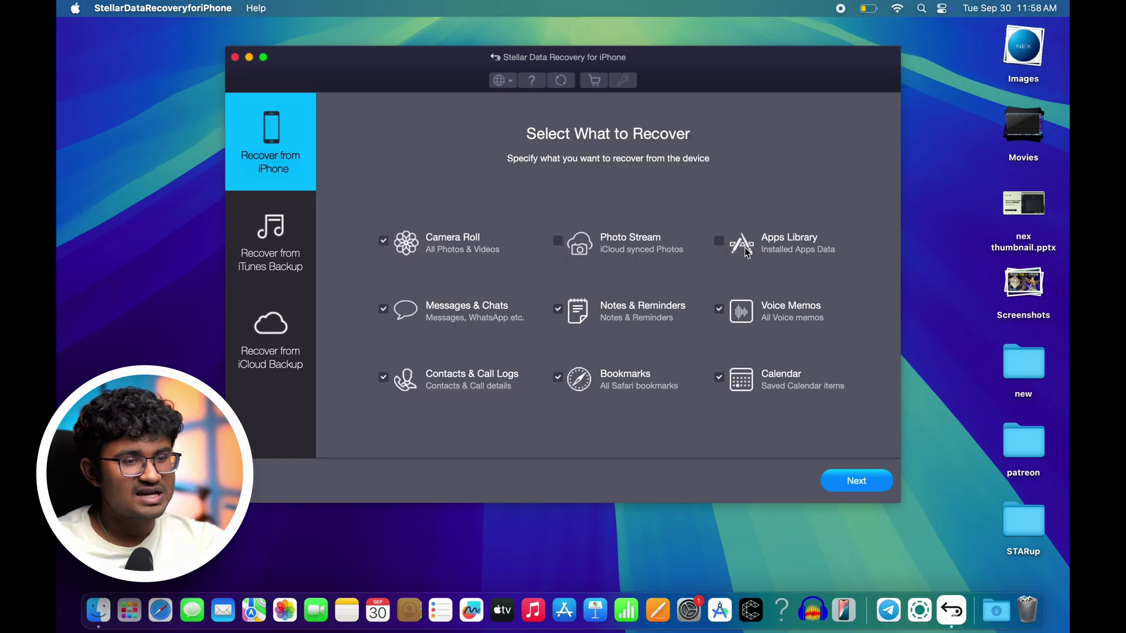
click(739, 317)
click(580, 308)
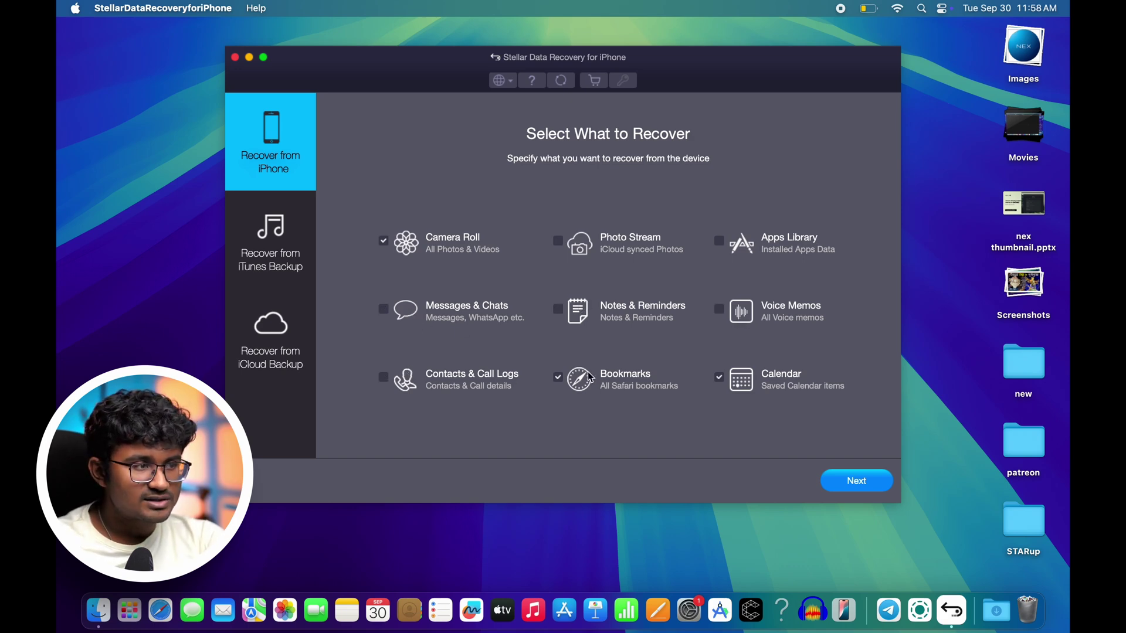
Step: Continue to device selection, dismiss the no-device alert, and select the connected iPhone 17
click(853, 481)
click(853, 481)
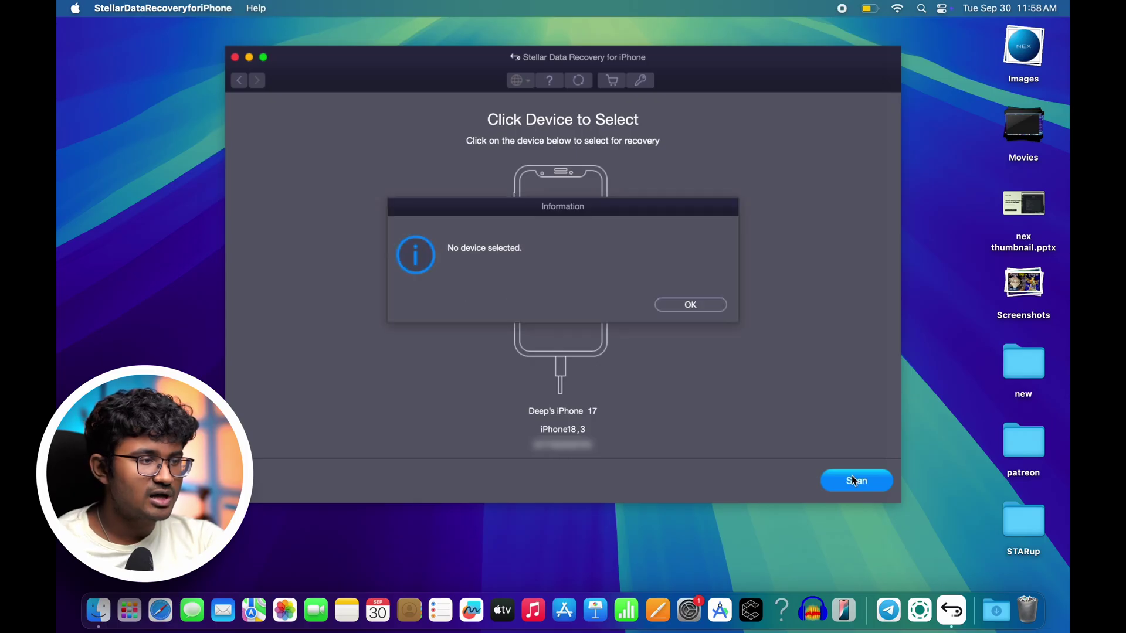
click(705, 307)
click(533, 261)
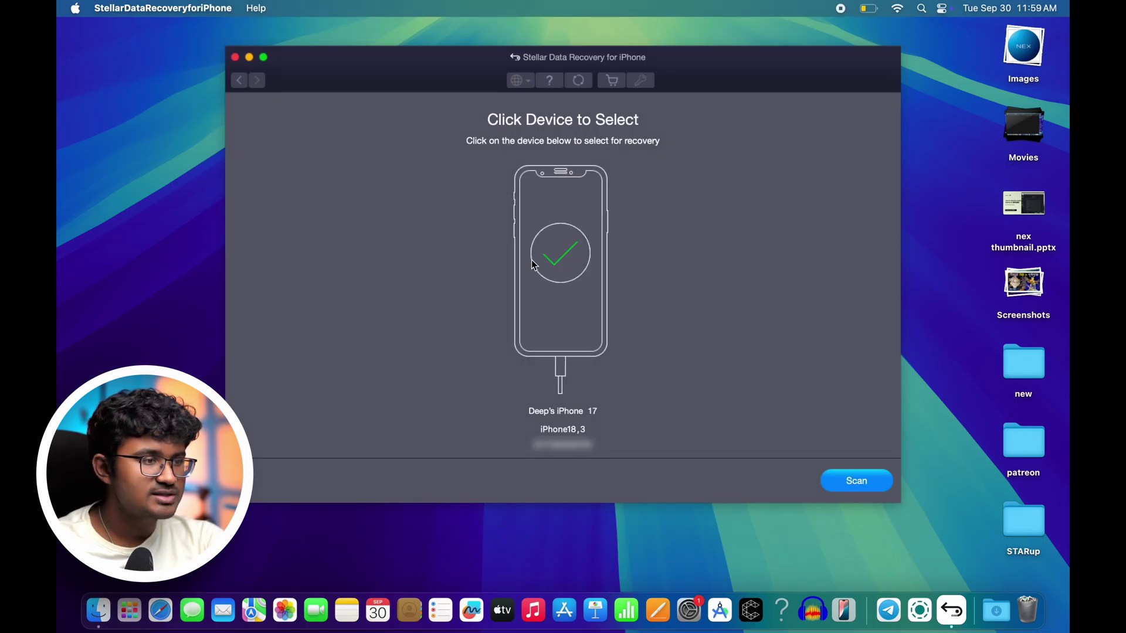
Step: Scan the iPhone and dismiss the completion notice once 1825 Camera Roll photos are listed
click(838, 485)
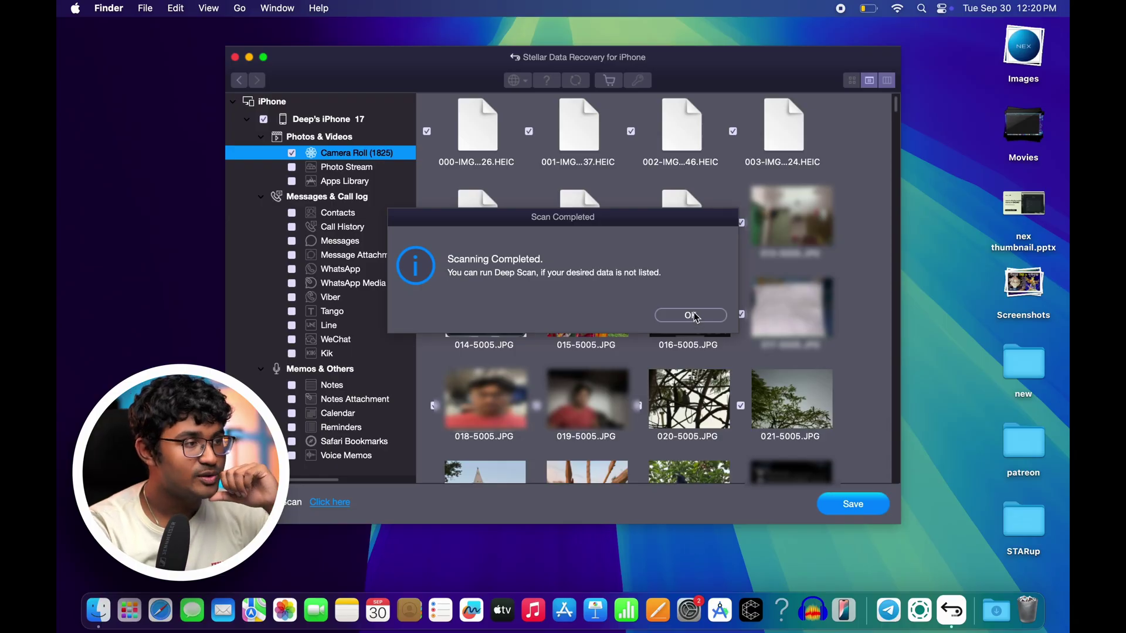
click(690, 316)
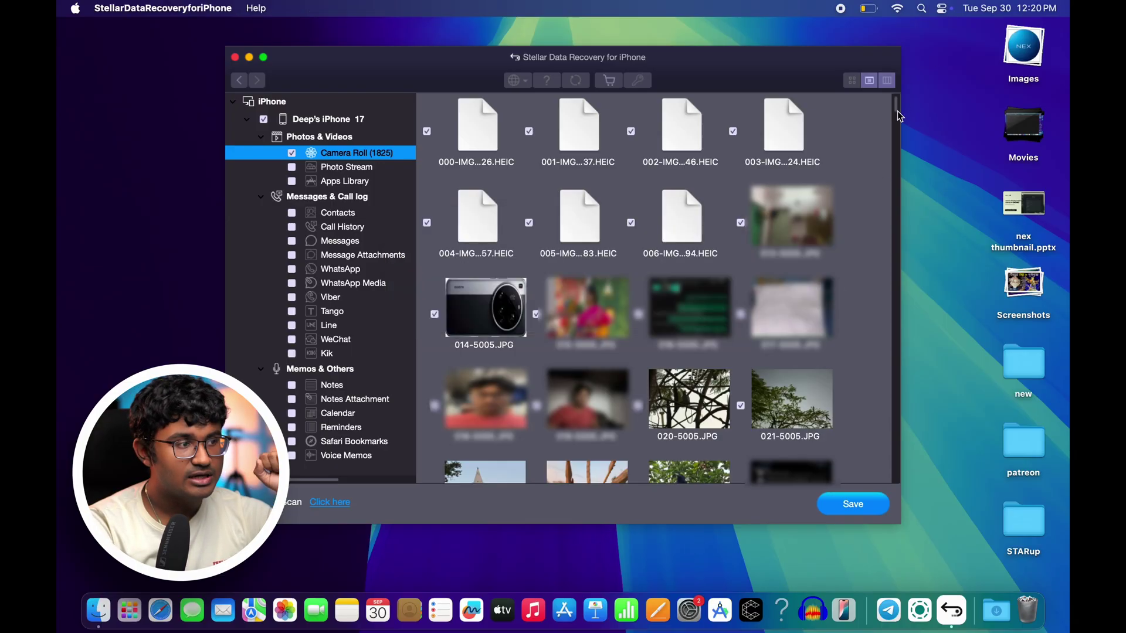
Step: Scroll the file grid and preview the IMG_0052.MOV and IMG_0443.MOV videos
drag(896, 111, 872, 459)
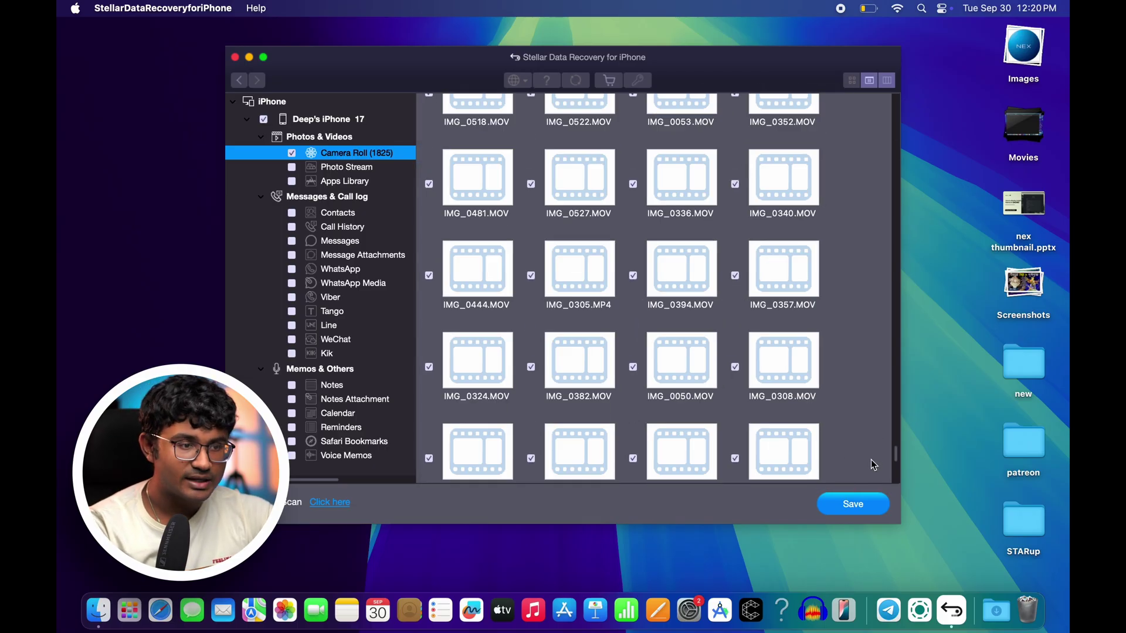
scroll(850, 382, down, 5)
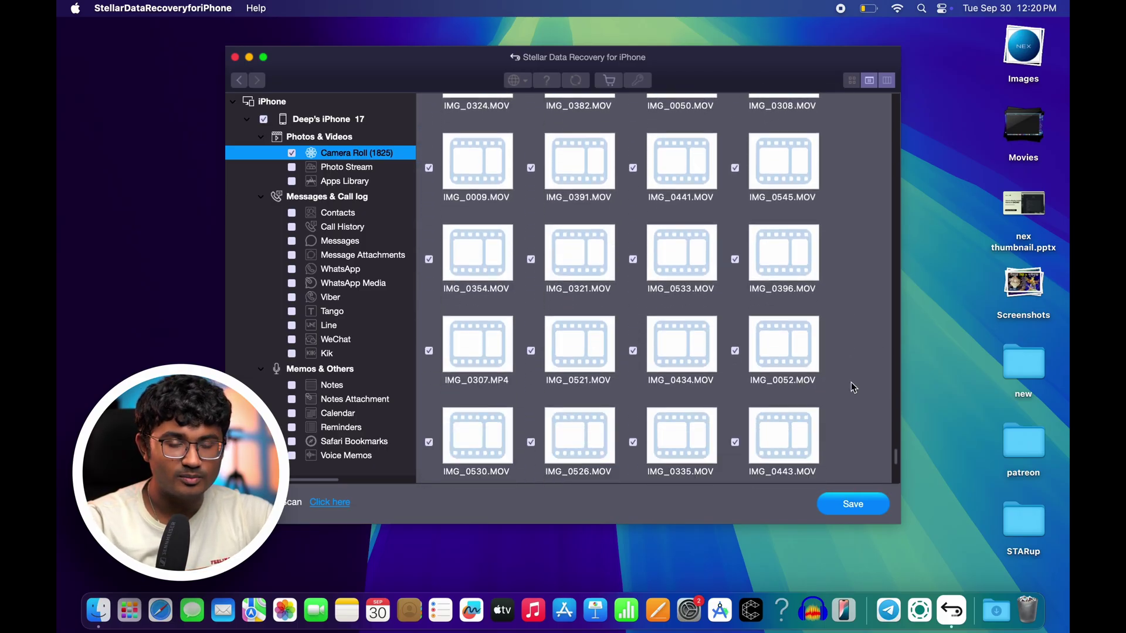
double_click(786, 268)
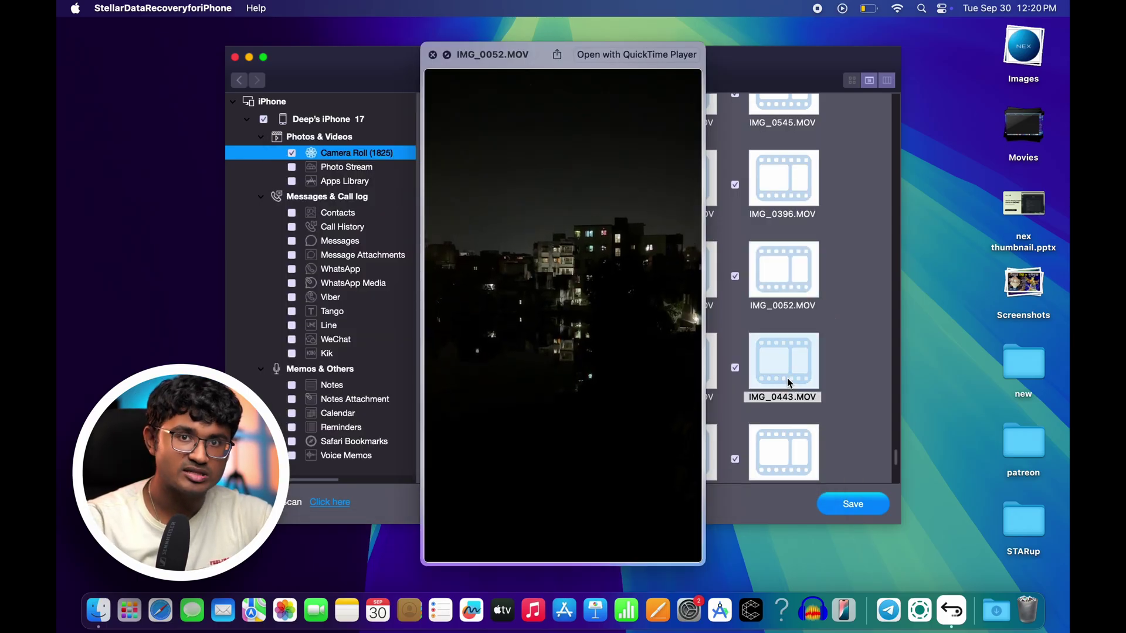
key(space)
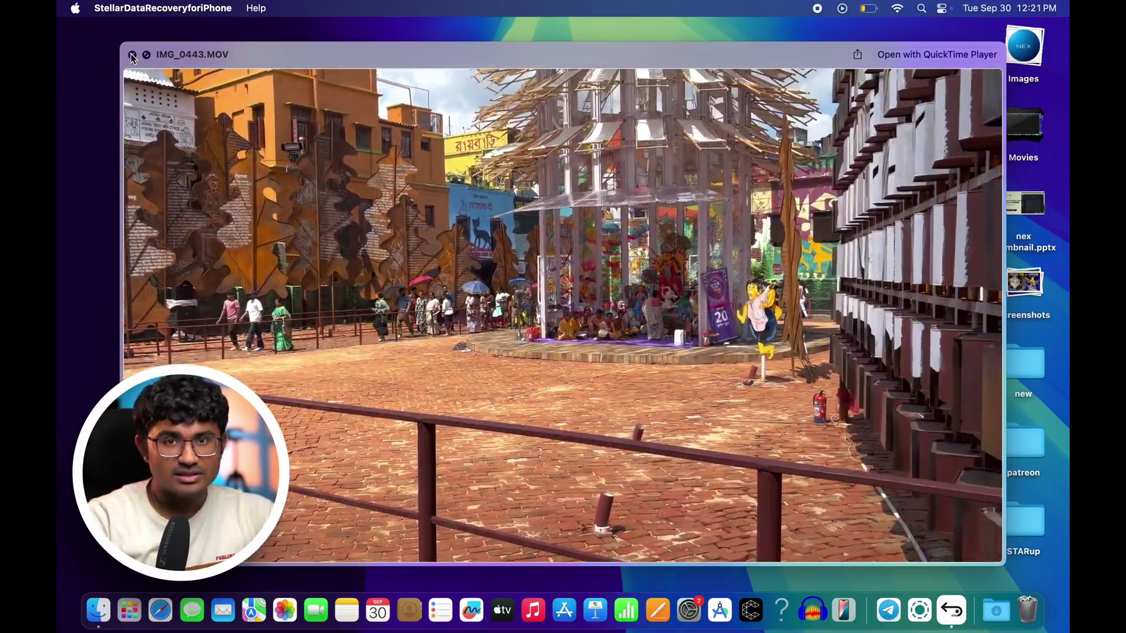
click(132, 55)
Step: Preview IMG_0335.MOV with Quick Look, close it, and scroll further down the grid
key(Right)
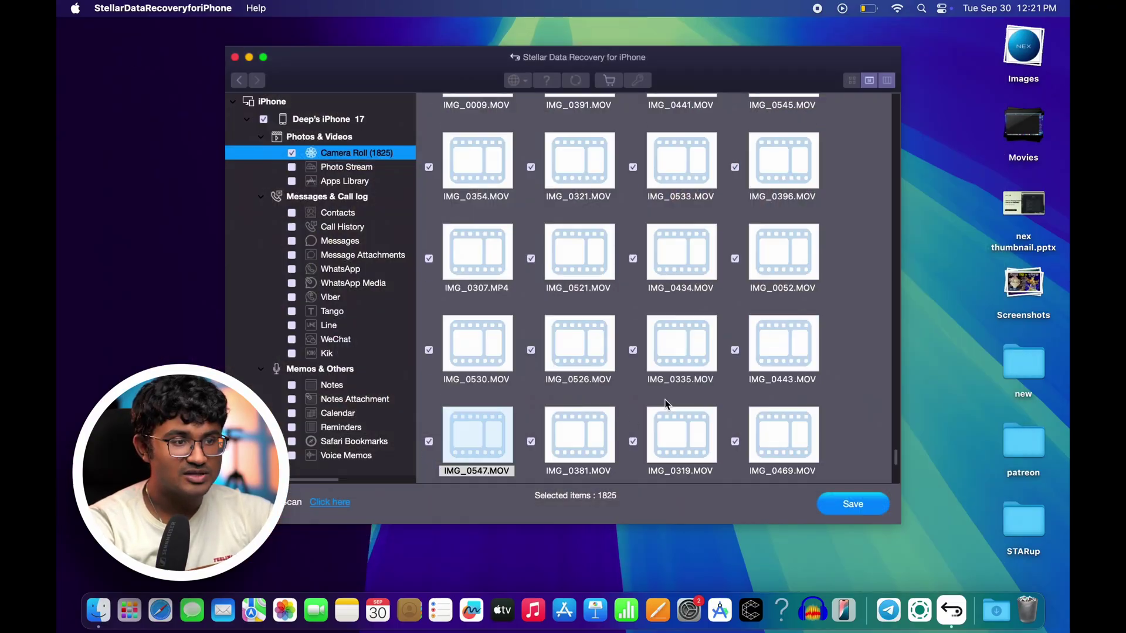
click(705, 360)
key(space)
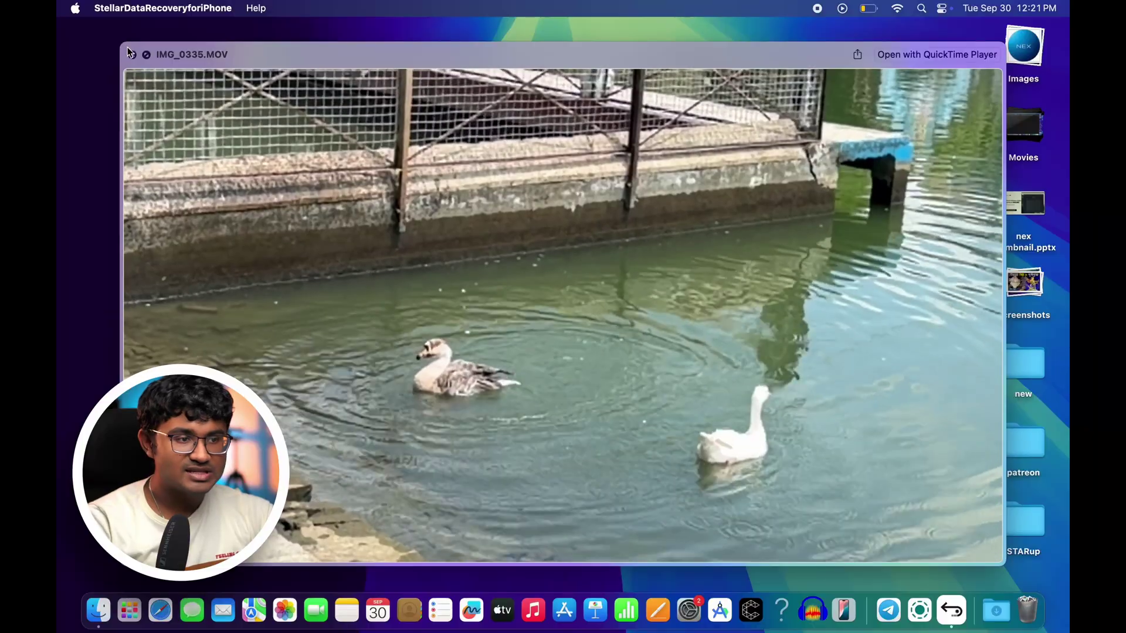
click(132, 55)
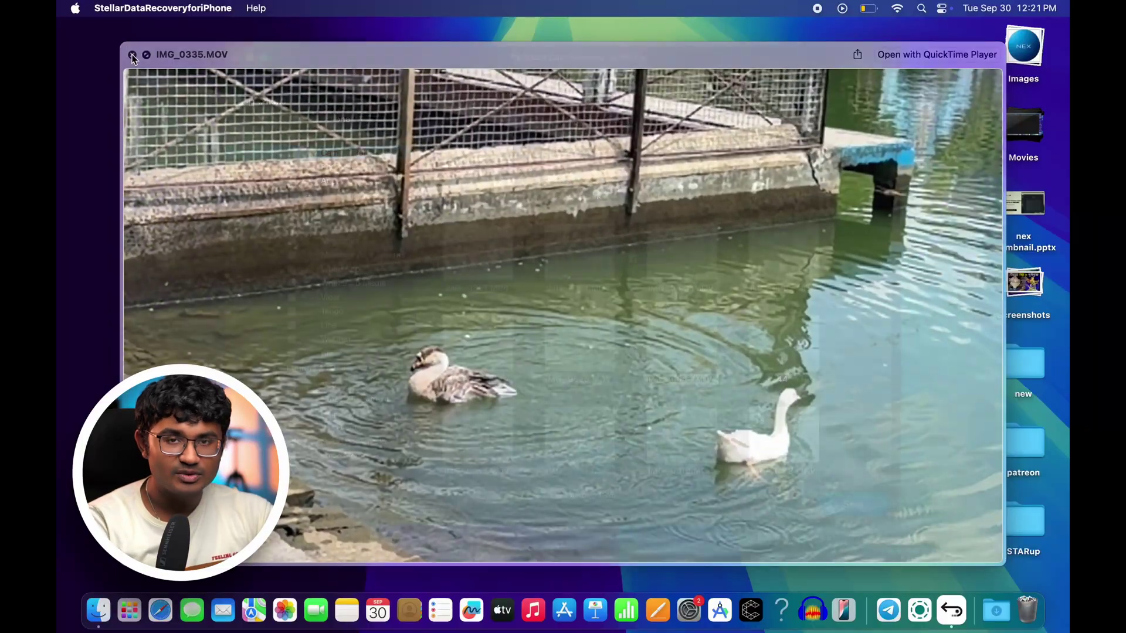
scroll(741, 360, down, 5)
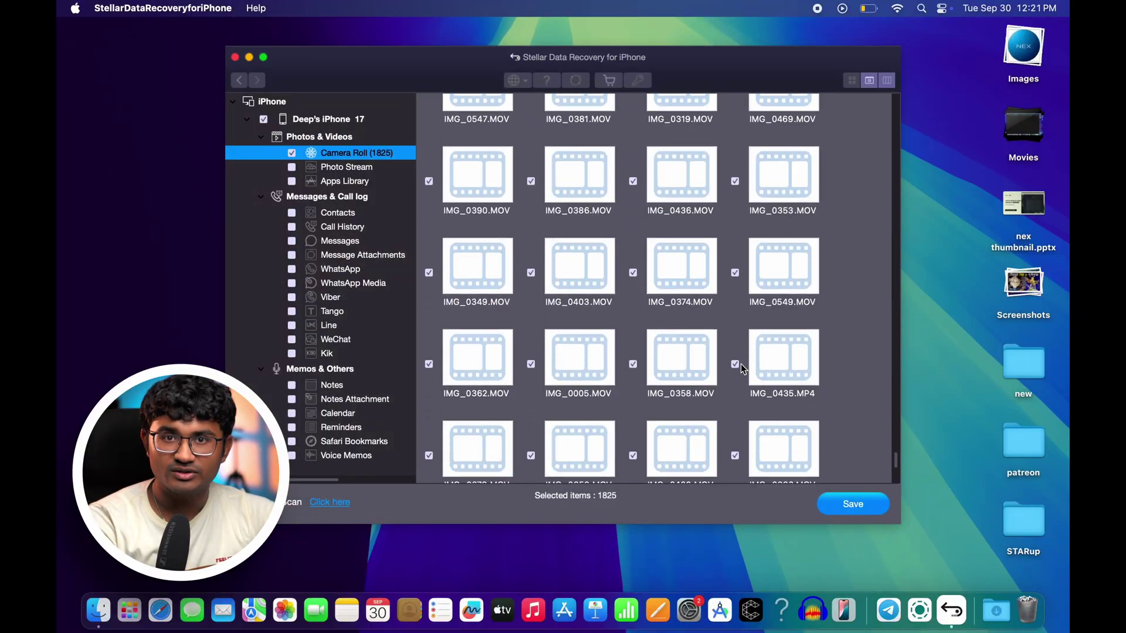
scroll(741, 365, down, 10)
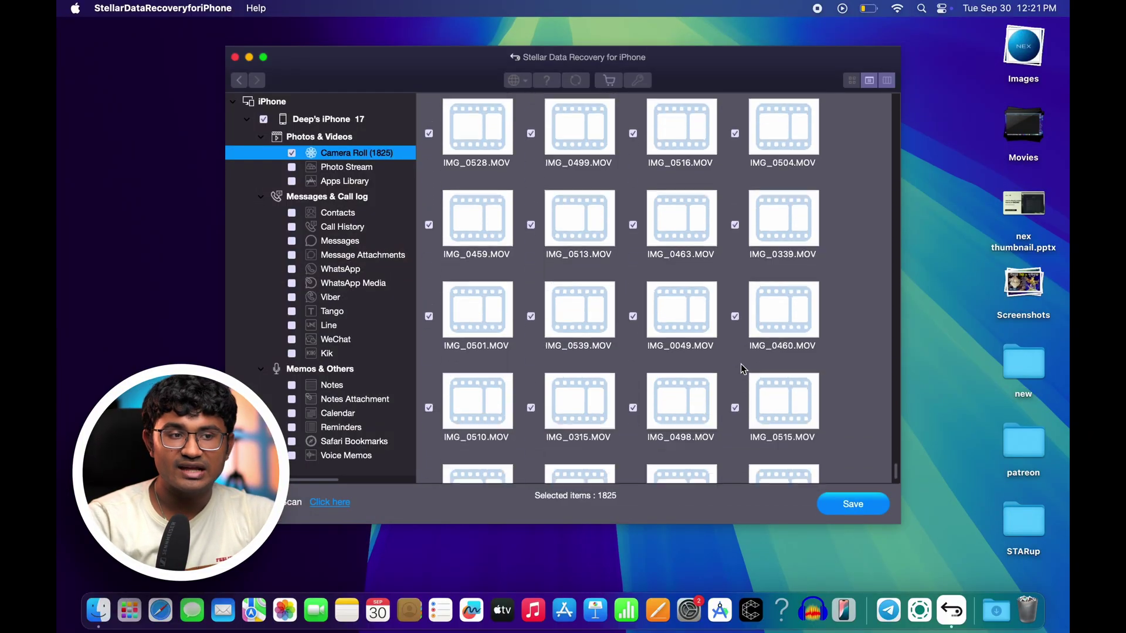
scroll(741, 364, down, 5)
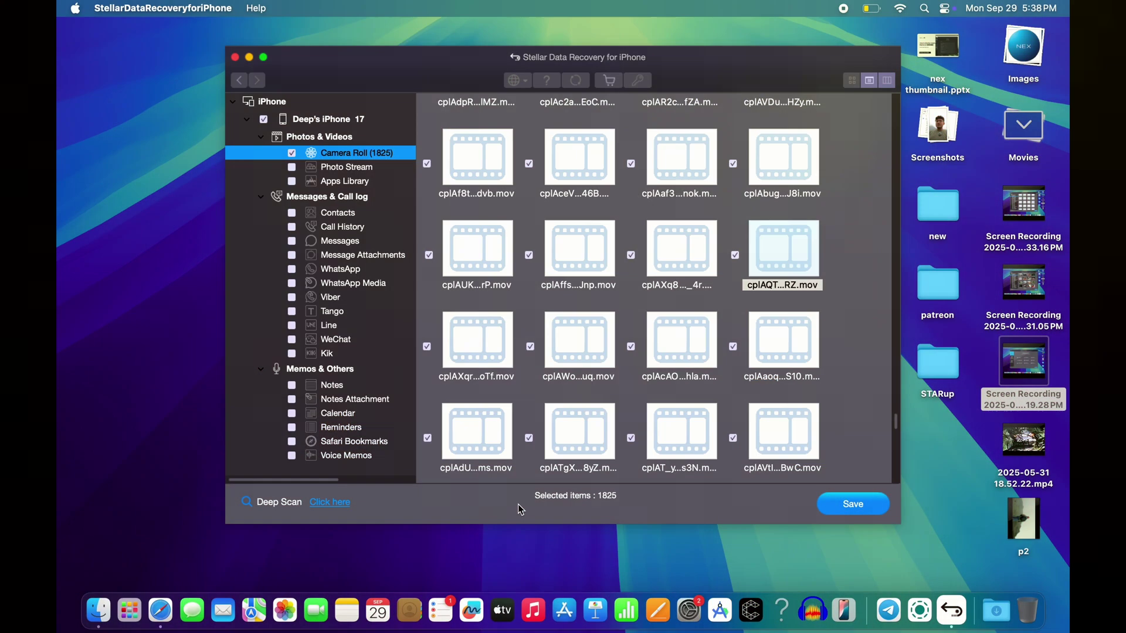
Step: Run a Deep Scan on the iPhone and dismiss its no-additional-data result
click(338, 502)
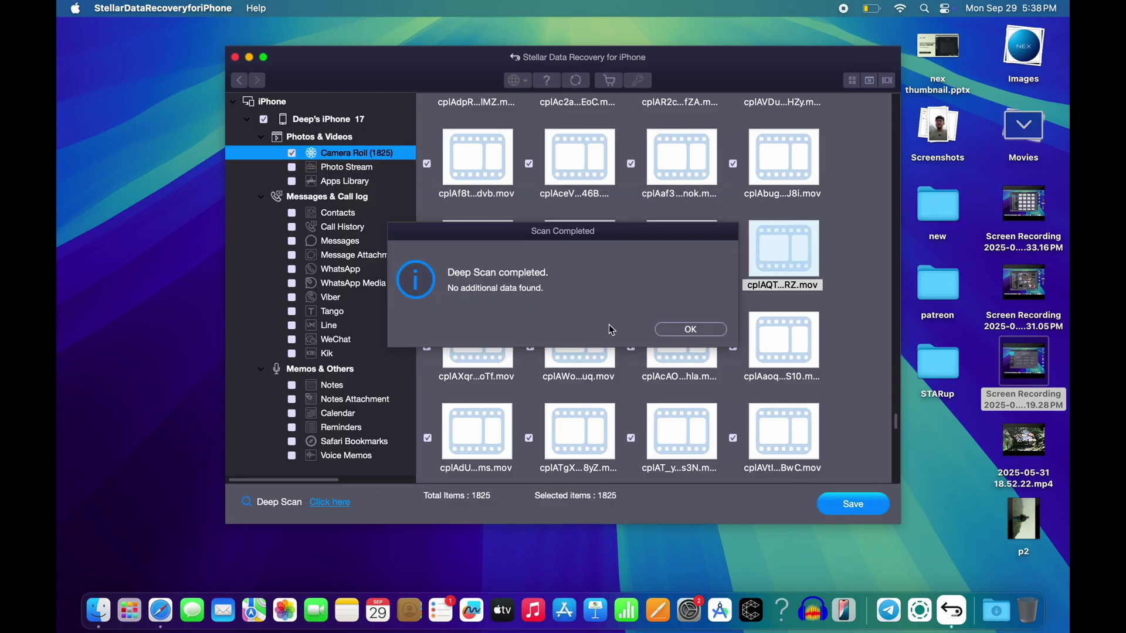
click(669, 331)
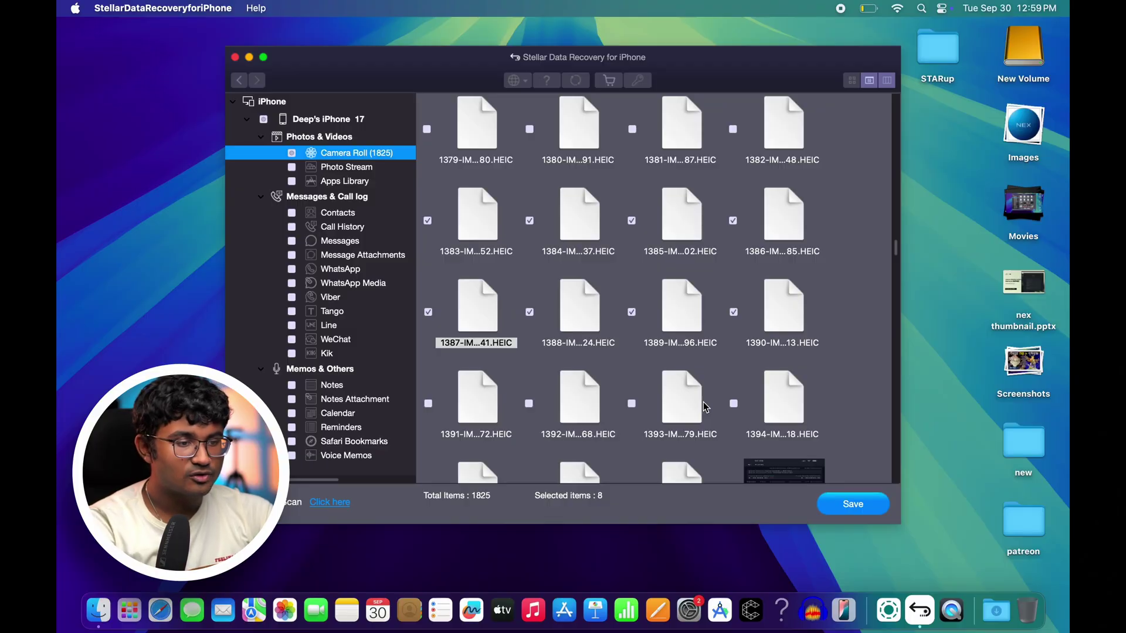
Step: Save the 8 selected files to the 'iphone 17 recovered' folder on the New Volume drive
click(821, 502)
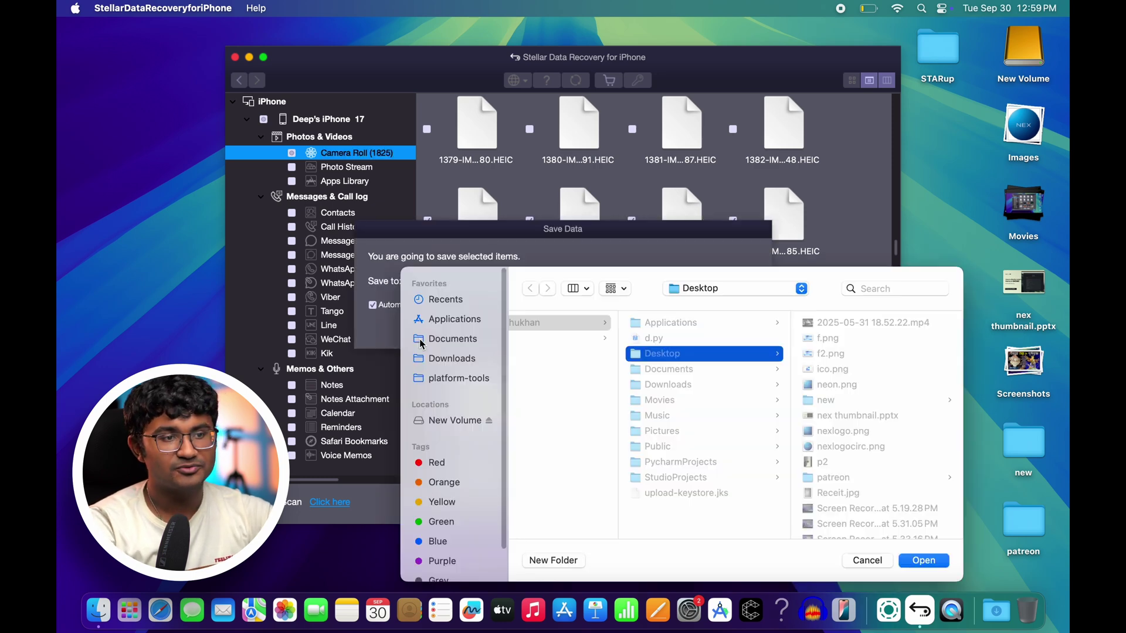
click(466, 420)
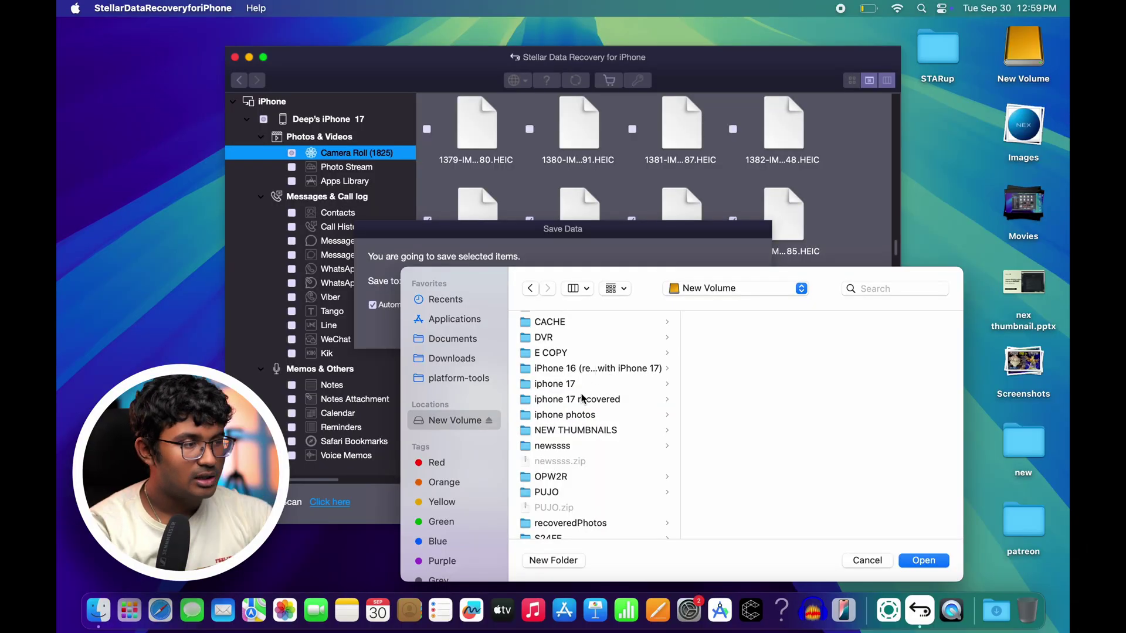
click(582, 400)
click(922, 561)
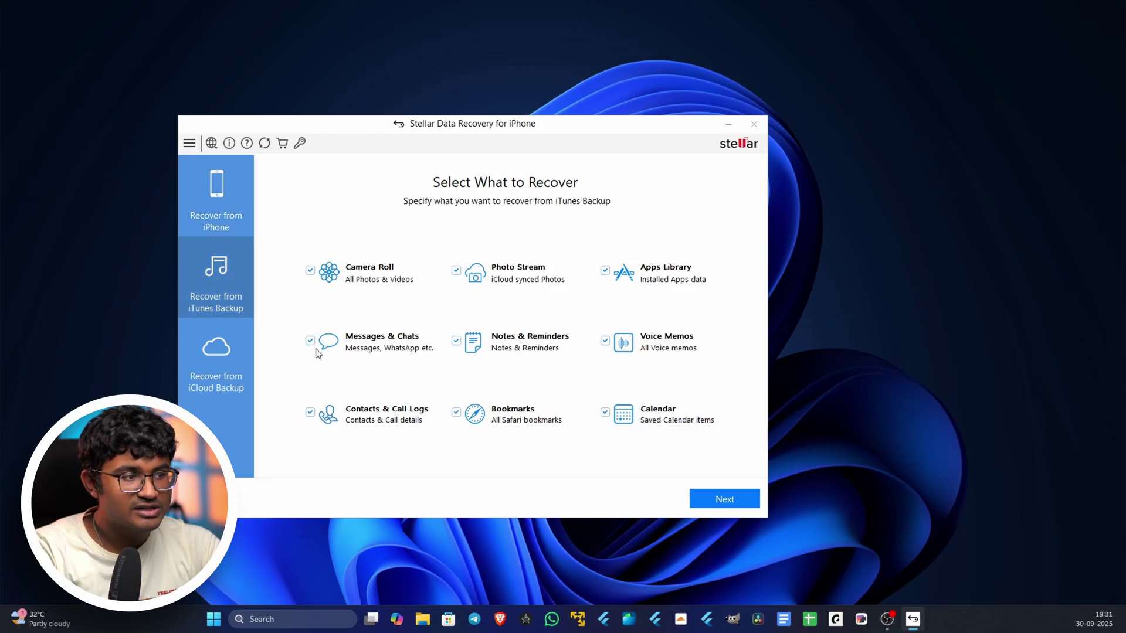
Step: Change the sidebar recovery source from Recover from iPhone to Recover from iCloud Backup
click(234, 224)
click(216, 390)
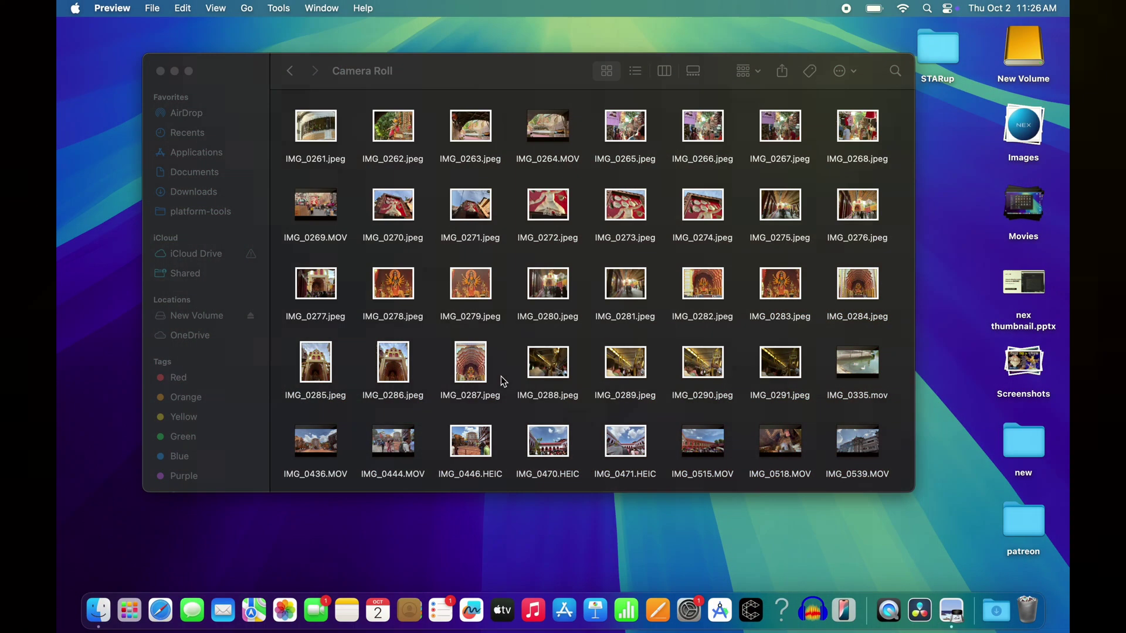
scroll(501, 378, down, 3)
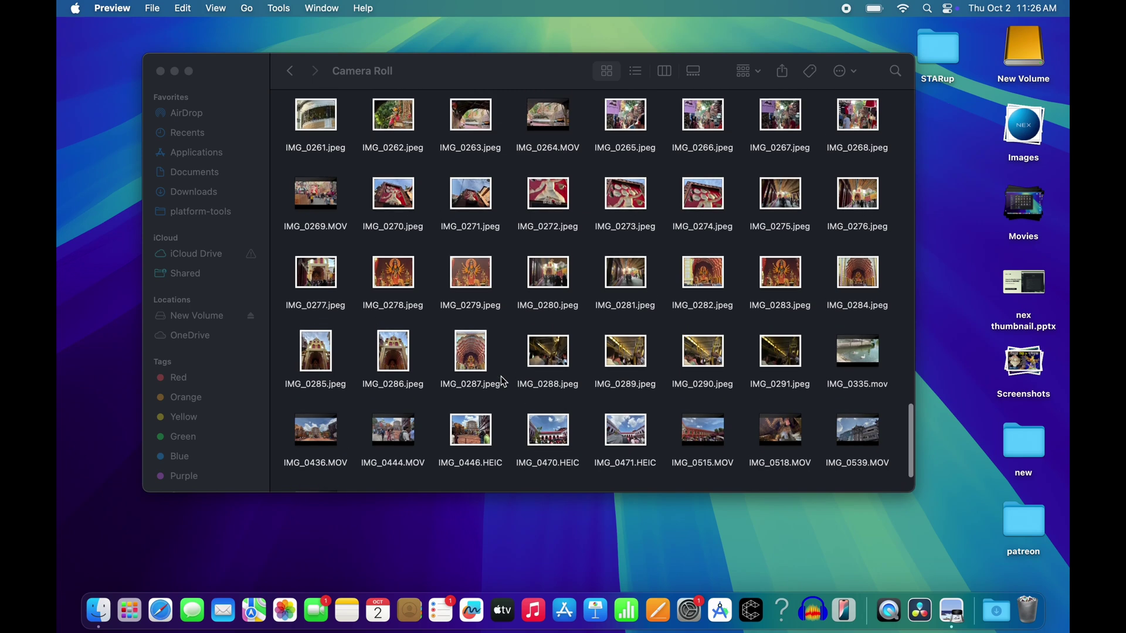
Step: Quick Look the recovered IMG_0335.mov video in the Camera Roll folder
scroll(503, 381, up, 3)
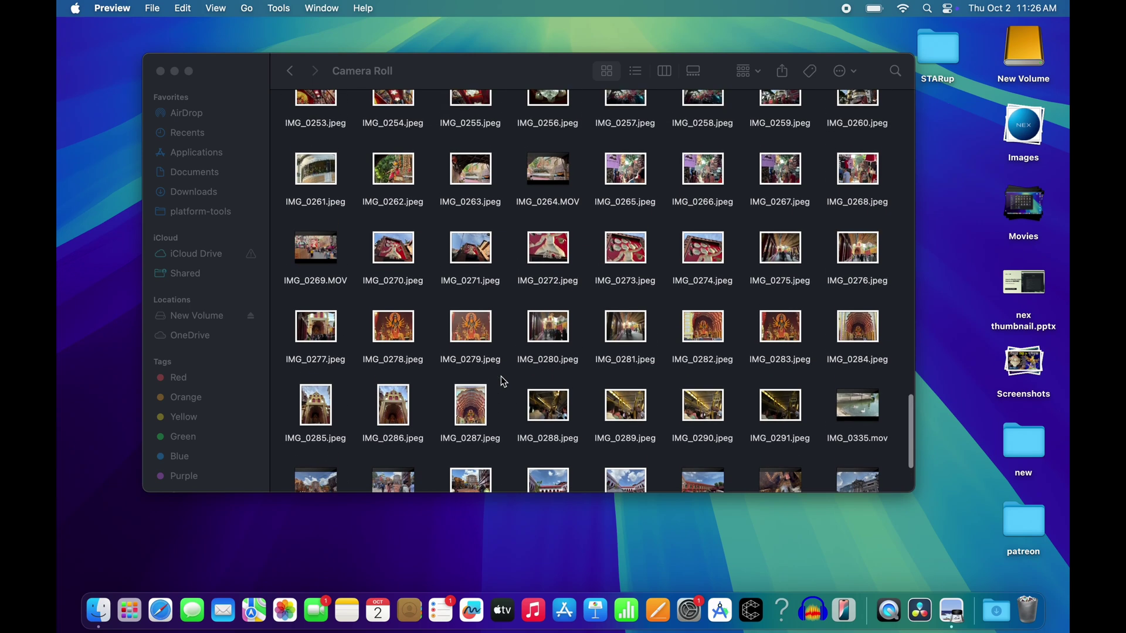
scroll(503, 382, up, 1)
click(878, 418)
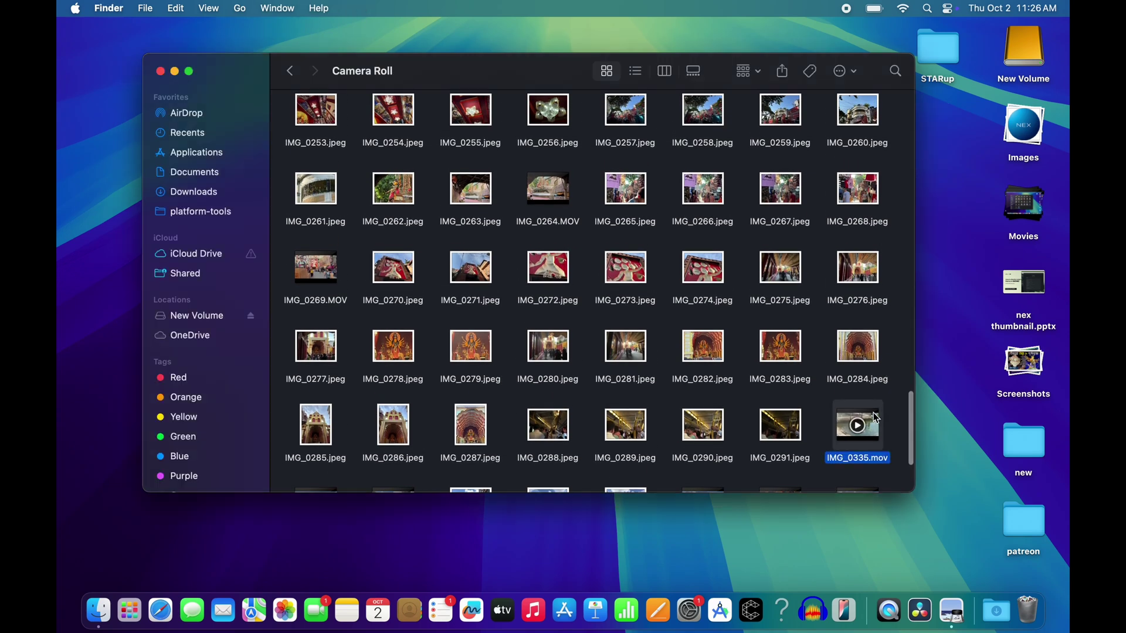
key(space)
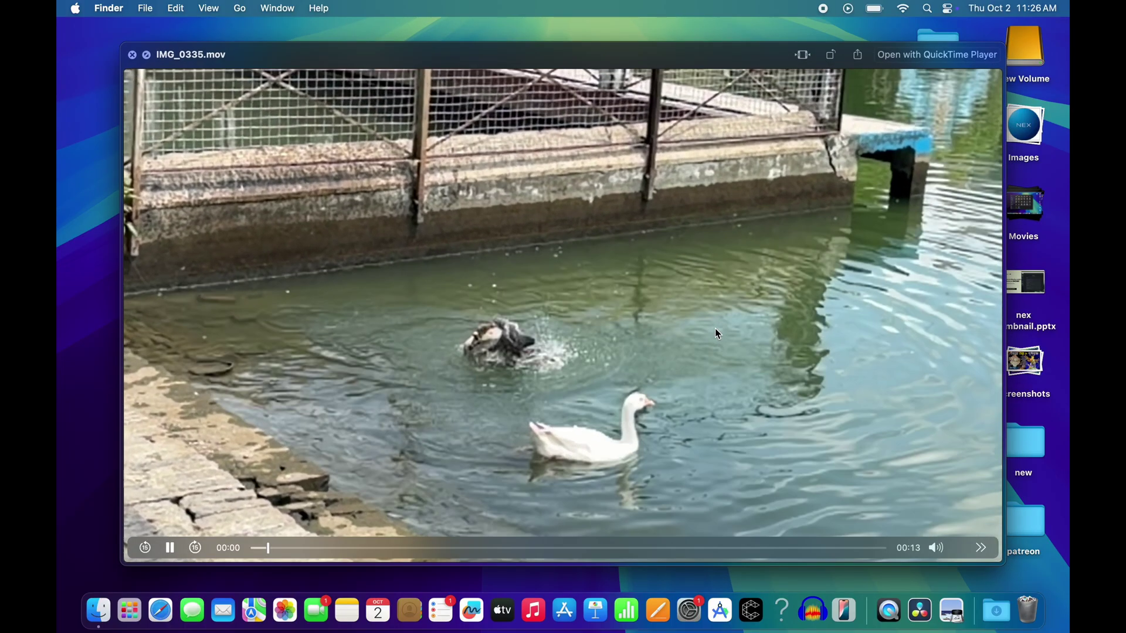